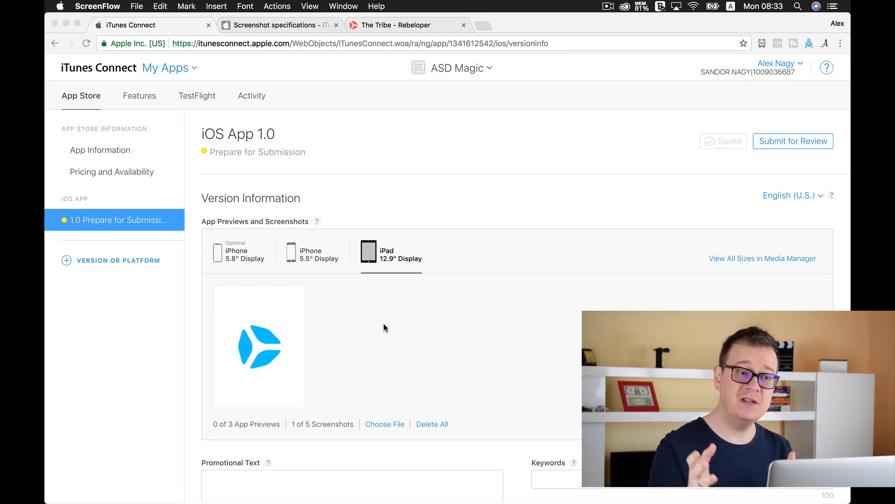
Step: Browse The Tribe page in the third browser tab, then return to the iTunes Connect tab
click(402, 28)
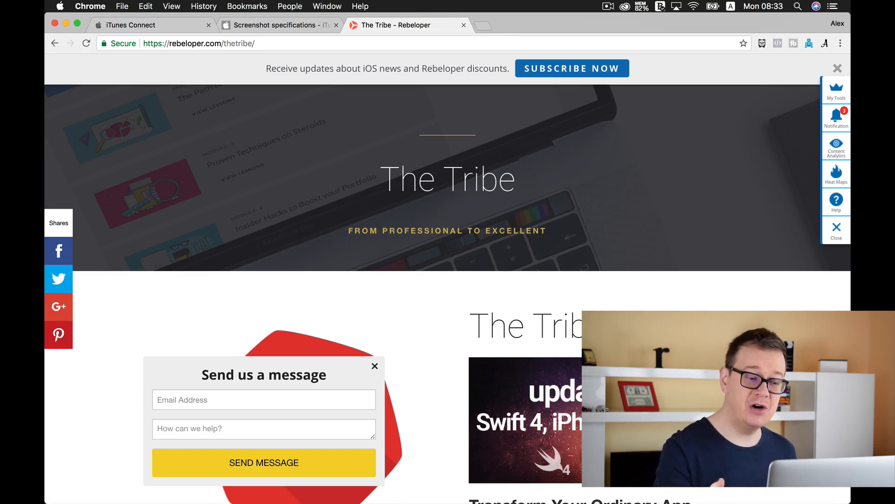
scroll(436, 298, down, 10)
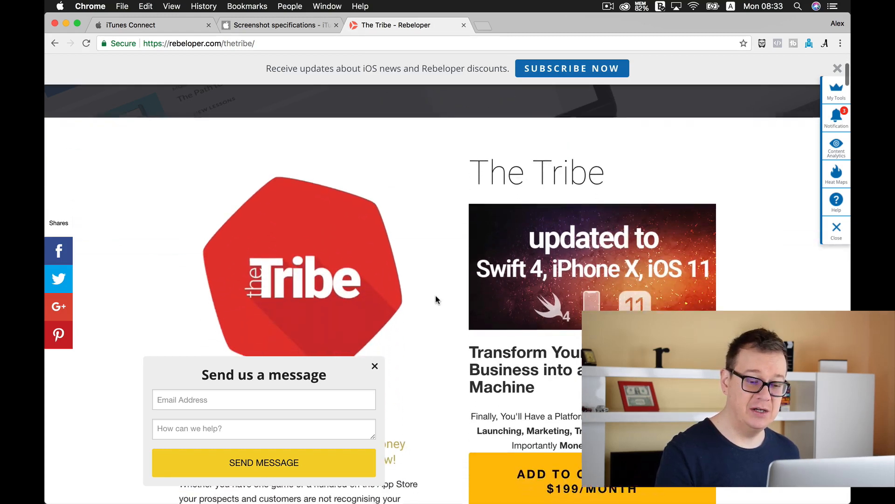
scroll(436, 299, up, 10)
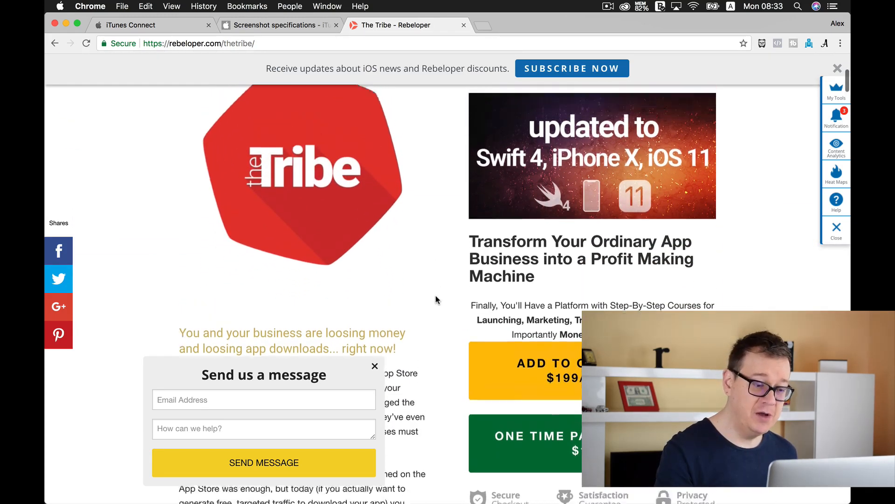
click(374, 366)
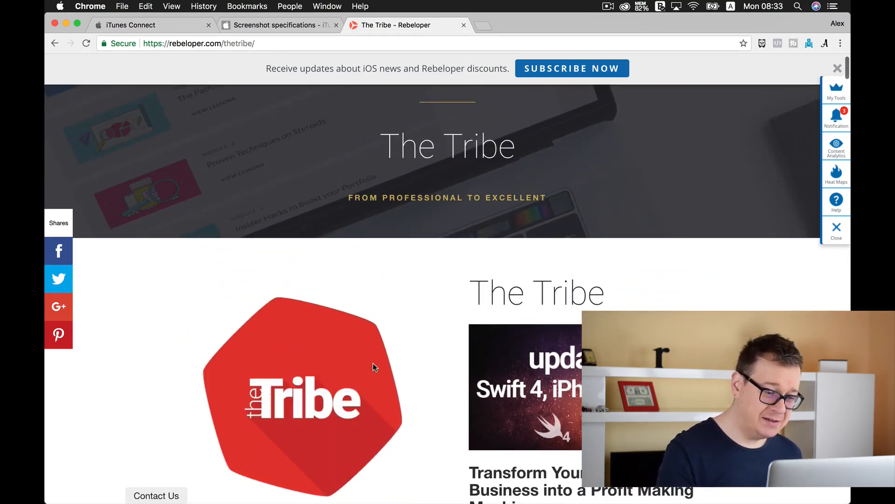
click(148, 495)
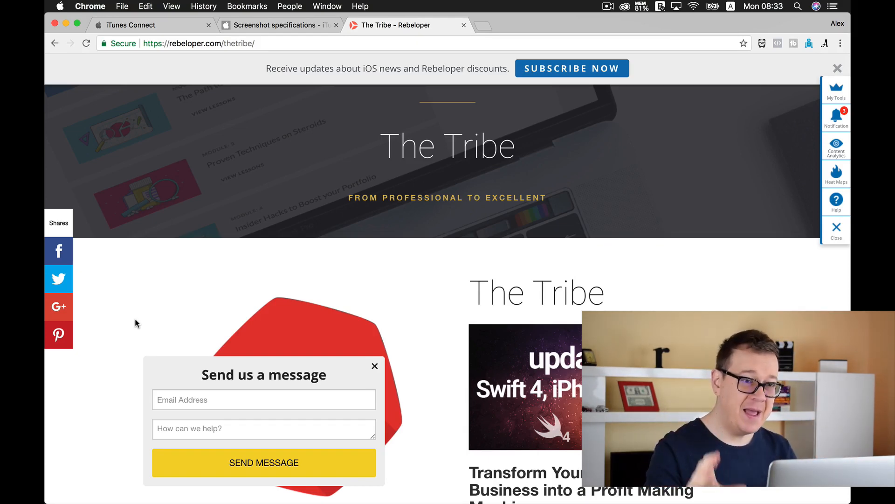
click(296, 23)
click(163, 21)
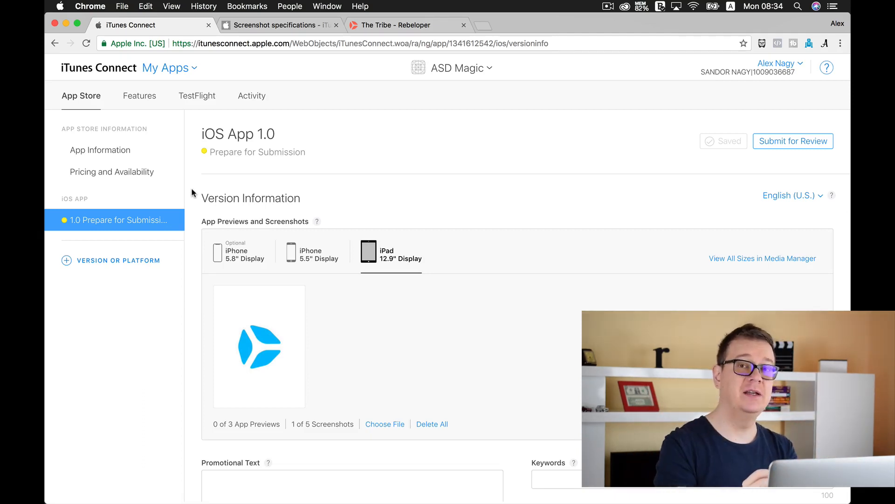
Step: Scroll the app version page down to the General App Information section with the App Store Icon
scroll(192, 189, down, 1)
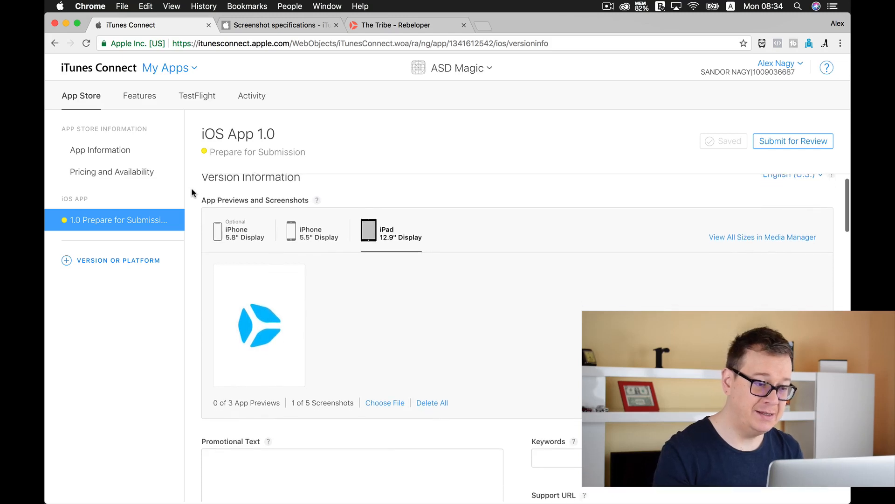
scroll(191, 192, down, 12)
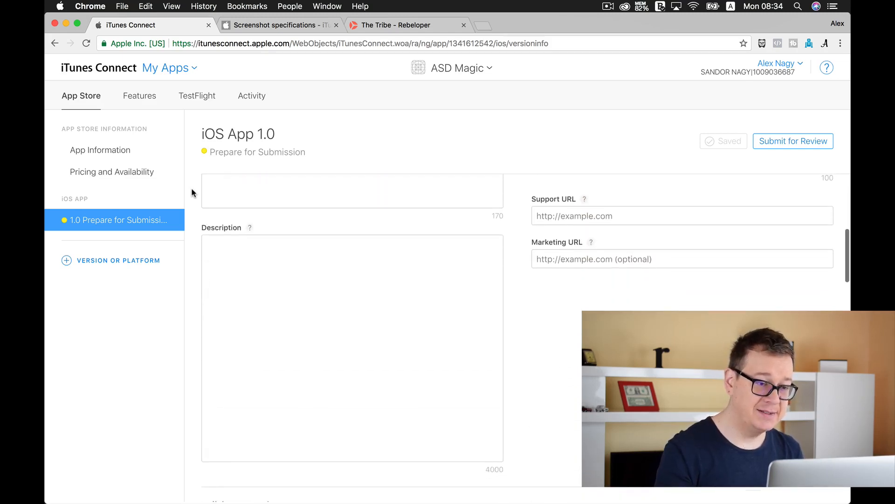
scroll(191, 192, down, 6)
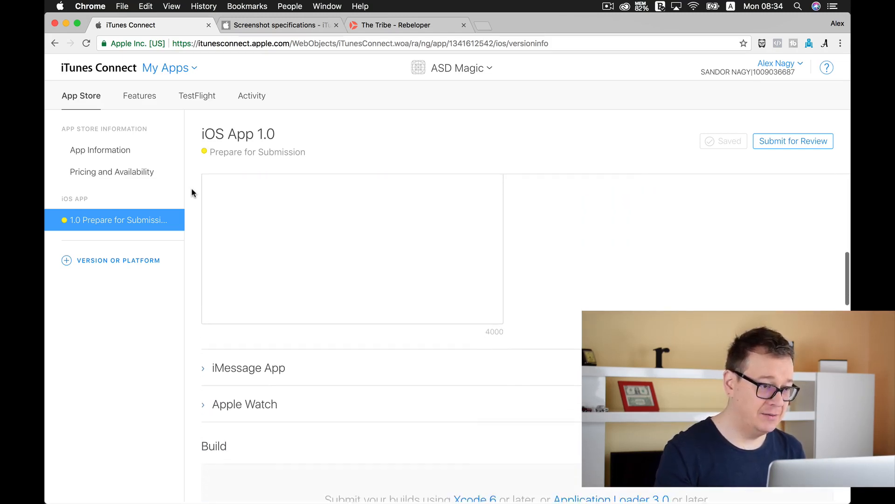
scroll(192, 192, down, 7)
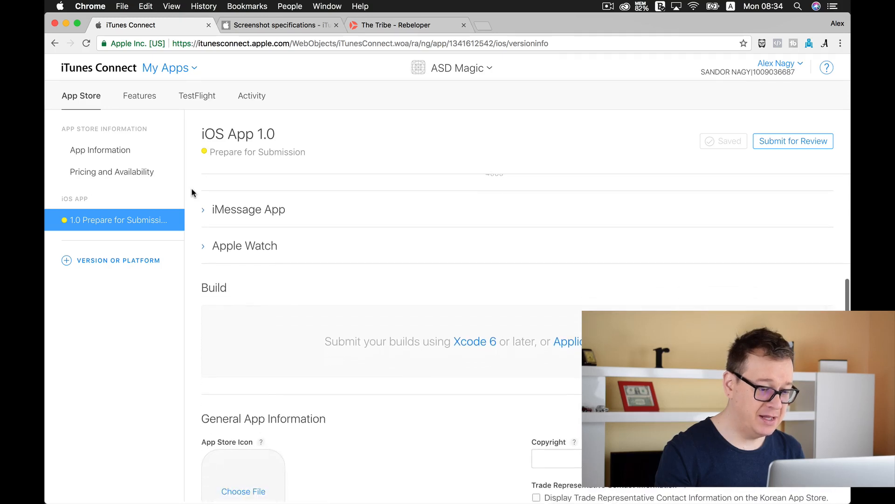
scroll(191, 192, down, 3)
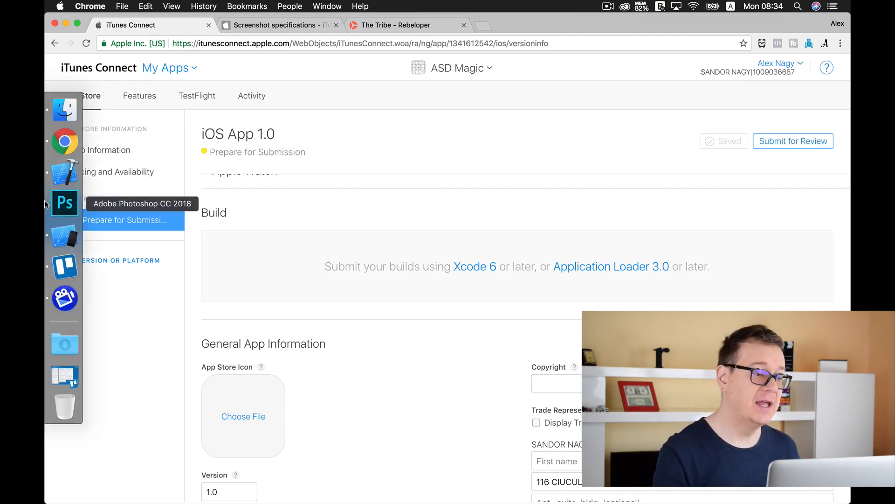
Step: Switch to Photoshop and create a new document 1024 by 1024 pixels
click(65, 203)
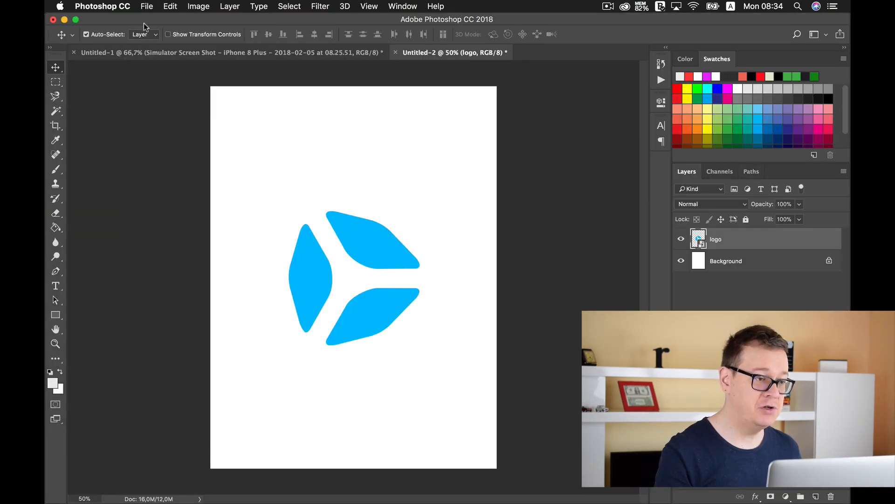
click(147, 7)
click(155, 21)
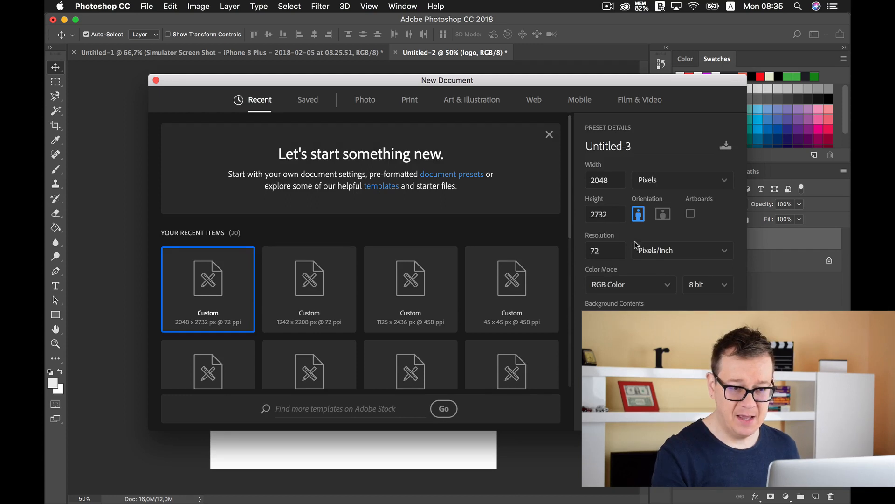
click(612, 178)
text(1024)
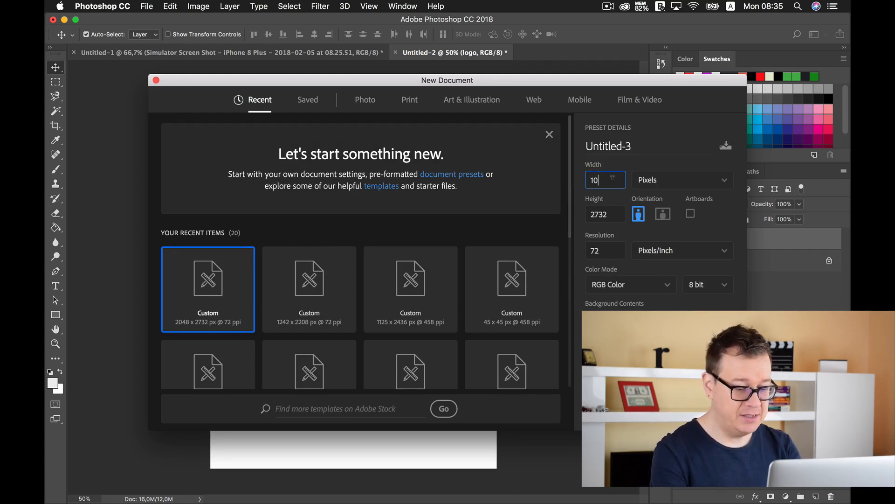
click(612, 210)
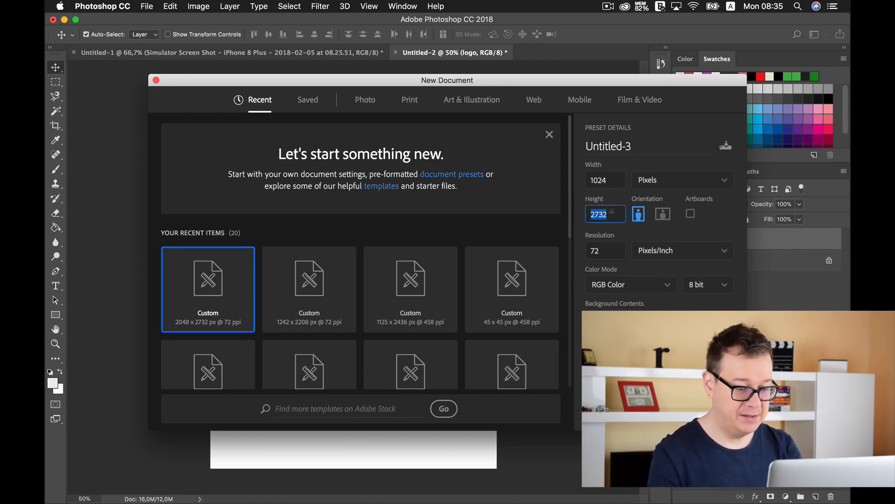
text(1024)
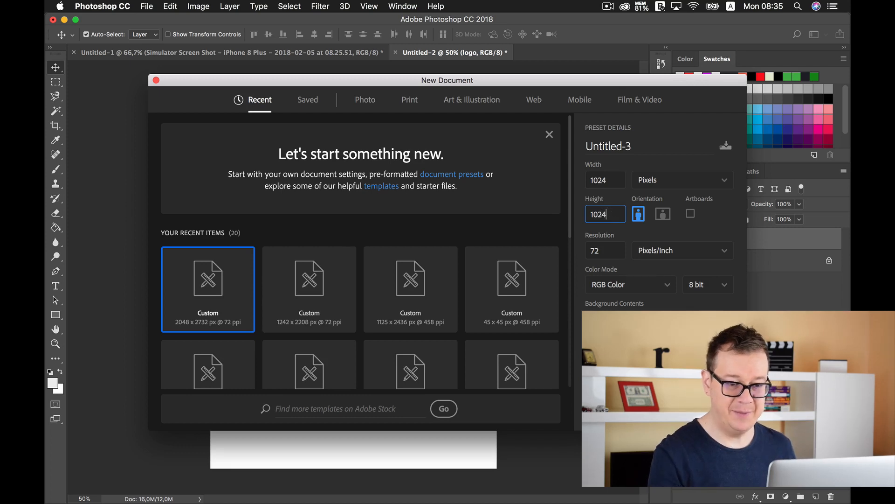
key(Tab)
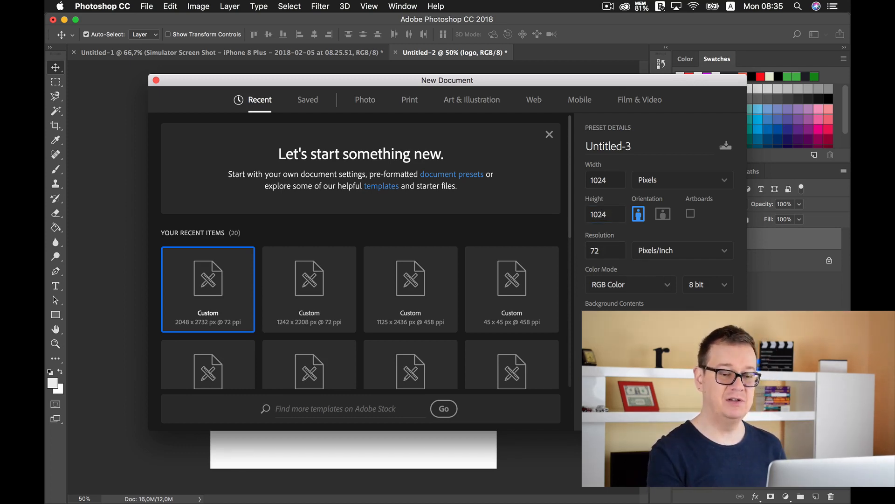
key(Return)
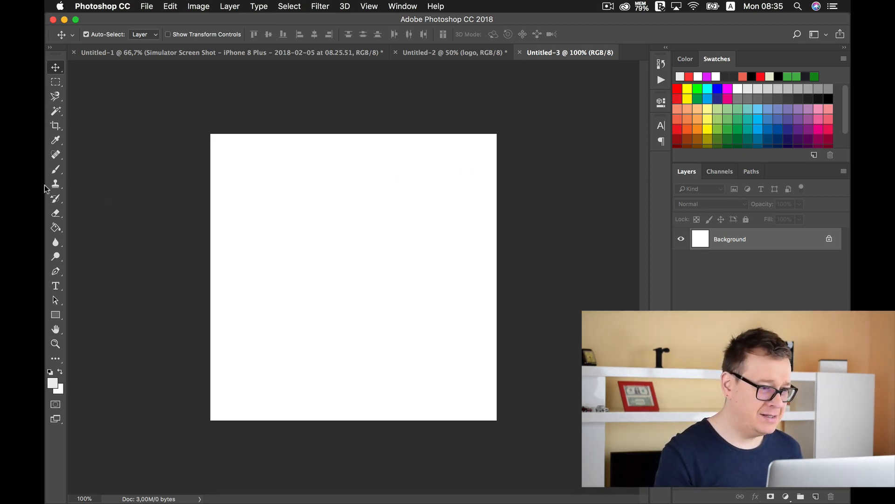
Step: Drag logo.png from the Work folder in Finder into the new document and place it filling the canvas
mouse_move(45, 189)
click(64, 113)
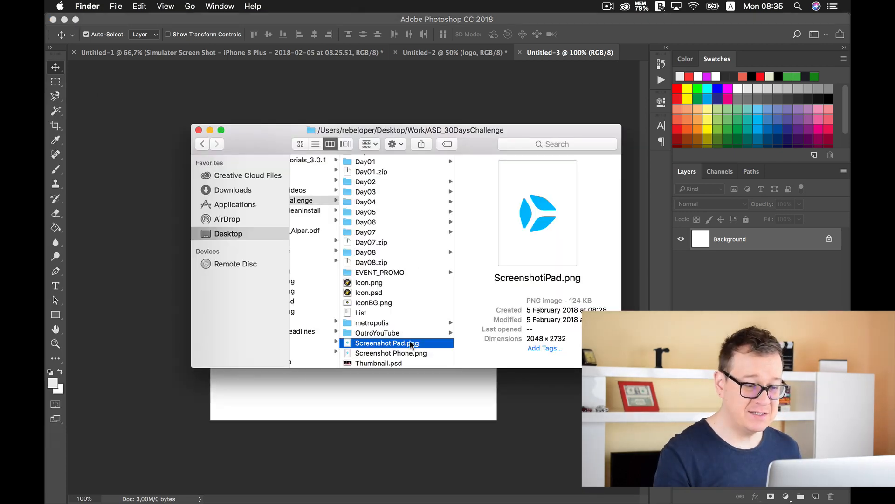
scroll(392, 318, left, 5)
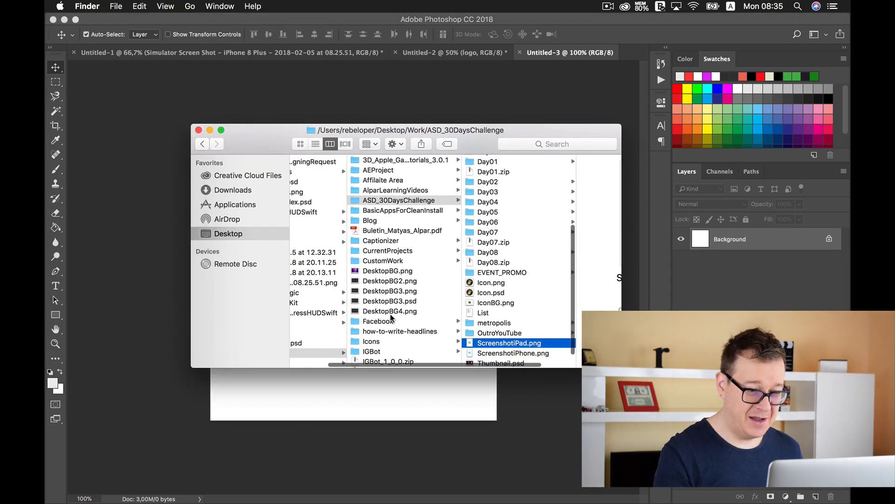
scroll(392, 318, down, 6)
click(389, 298)
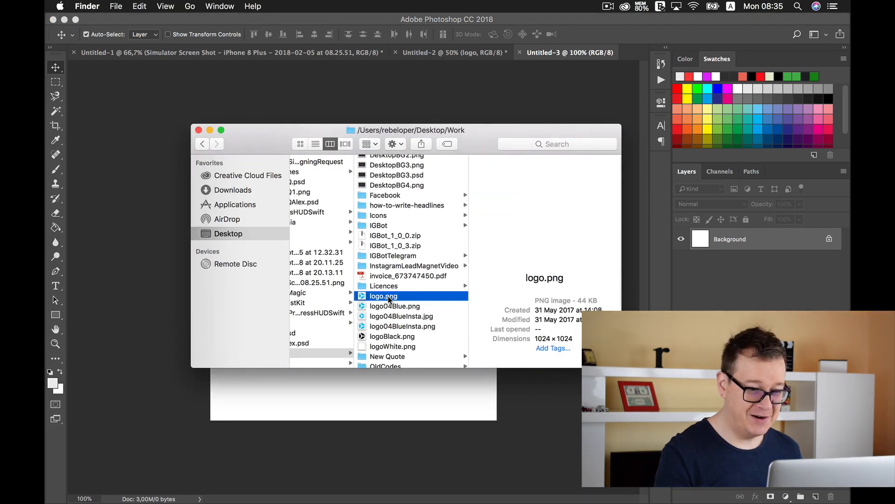
drag(388, 297, 354, 393)
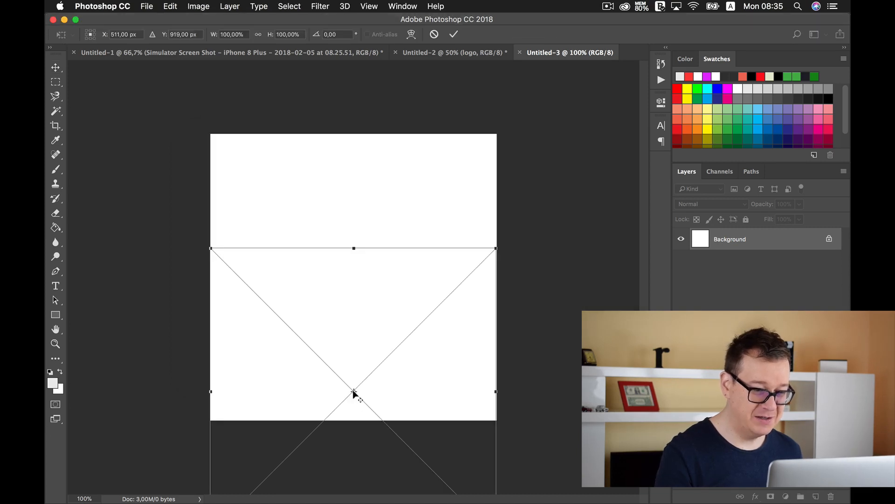
drag(349, 317, 347, 203)
click(56, 68)
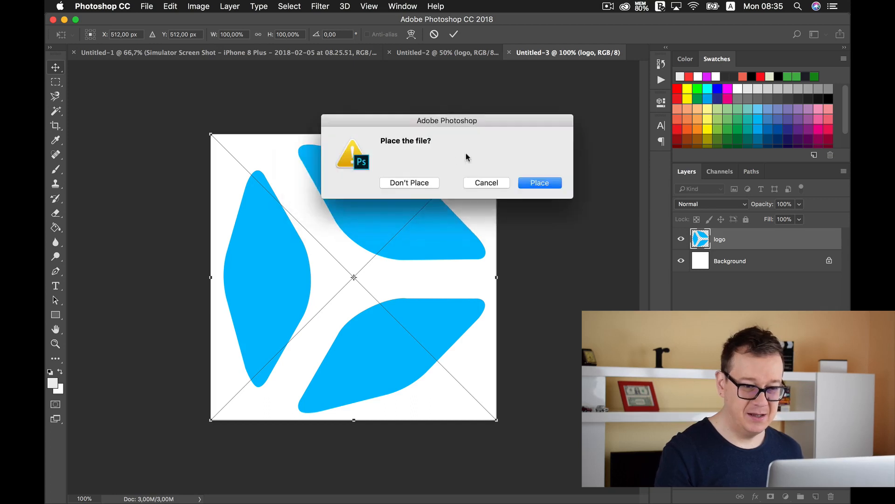
click(537, 184)
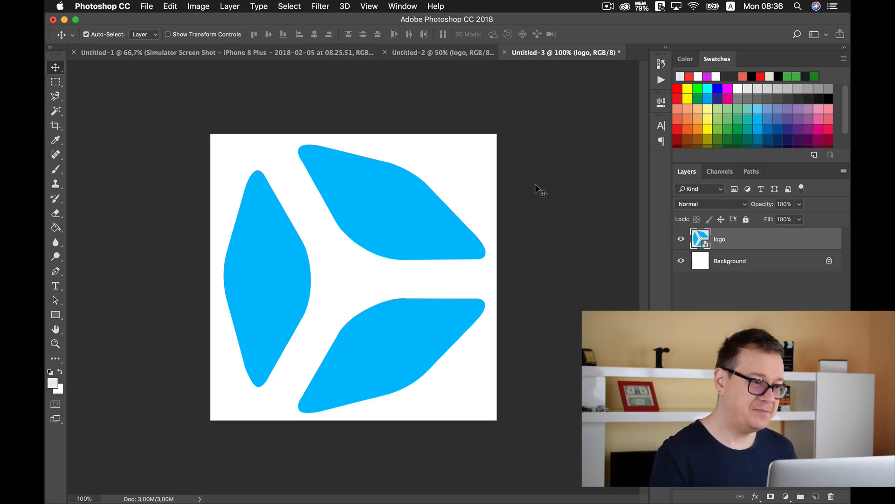
Step: Save the document as a PNG named Icon in the ASD_30DaysChallenge folder
click(147, 7)
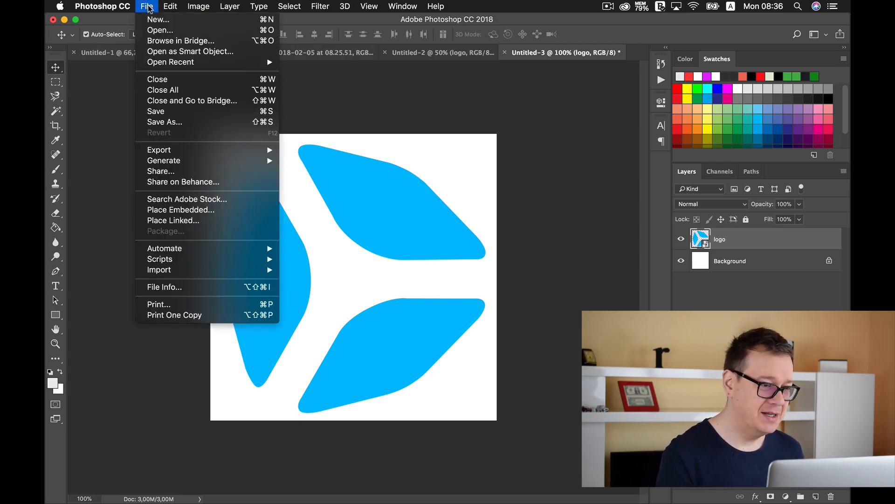
click(179, 121)
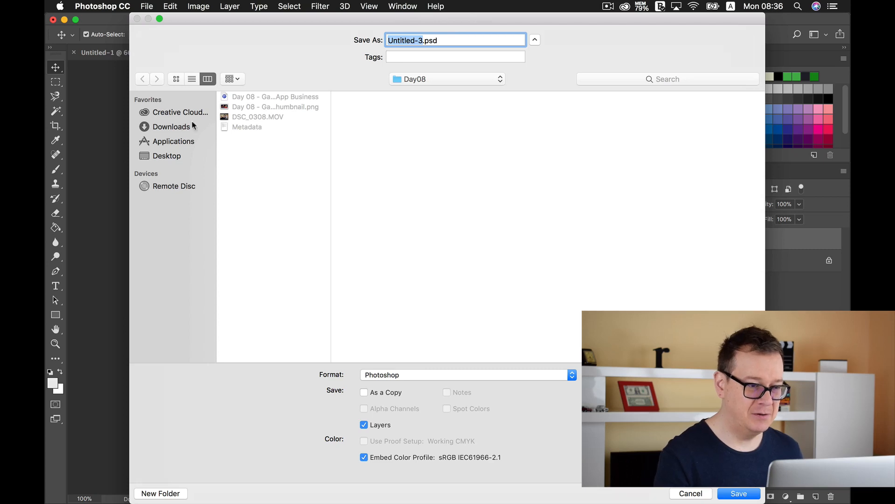
click(426, 79)
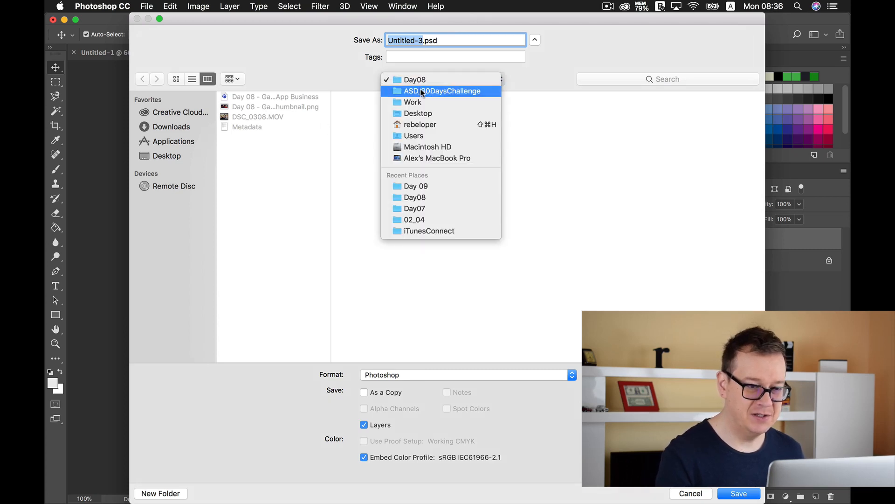
click(421, 91)
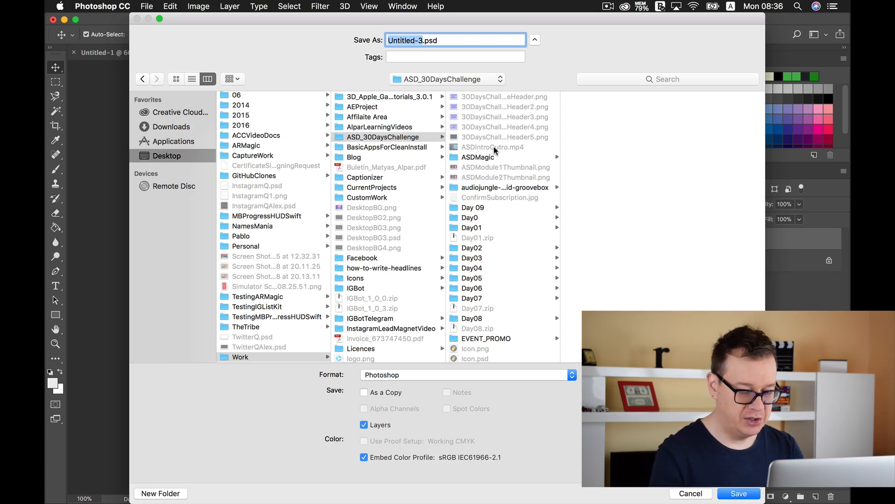
key(BackSpace)
text(Icon)
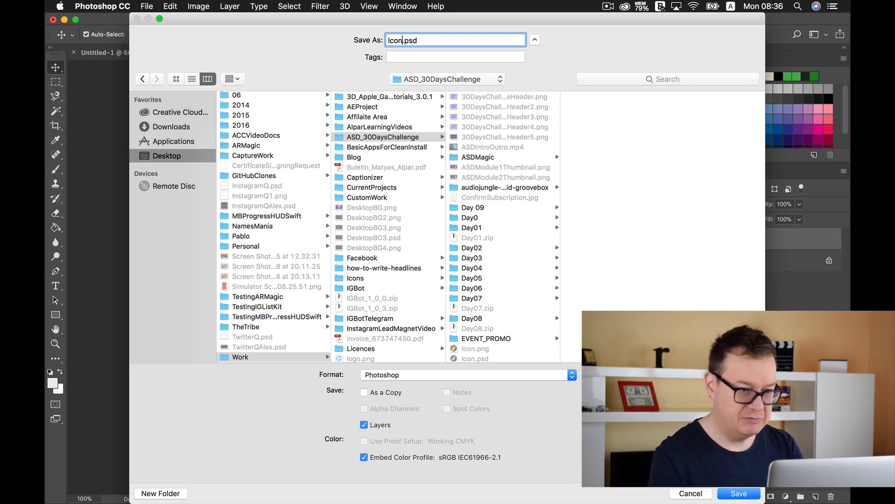
click(434, 378)
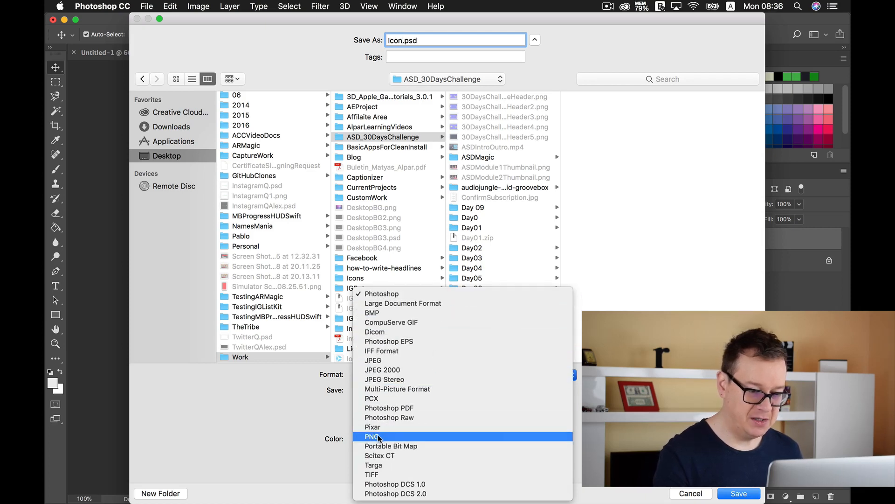
click(373, 446)
click(726, 491)
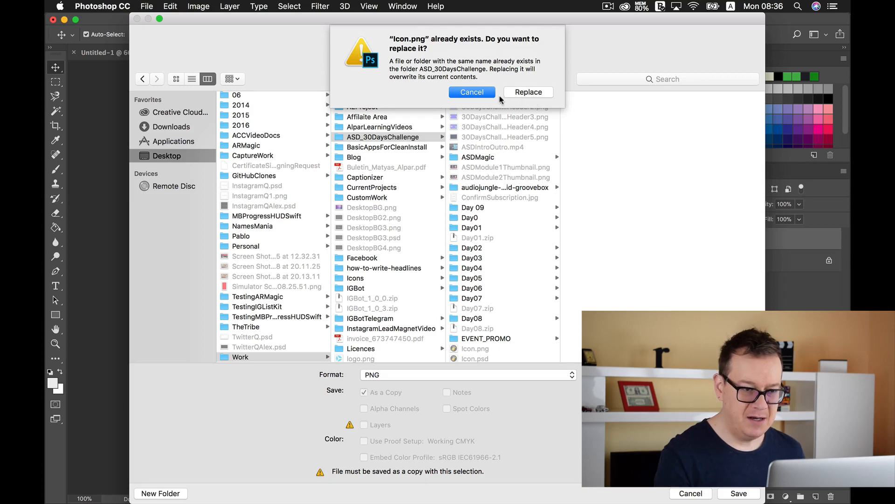
Step: Decline replacing the existing file and save the PNG as IconForASDMagic.png instead
click(481, 93)
scroll(507, 207, down, 2)
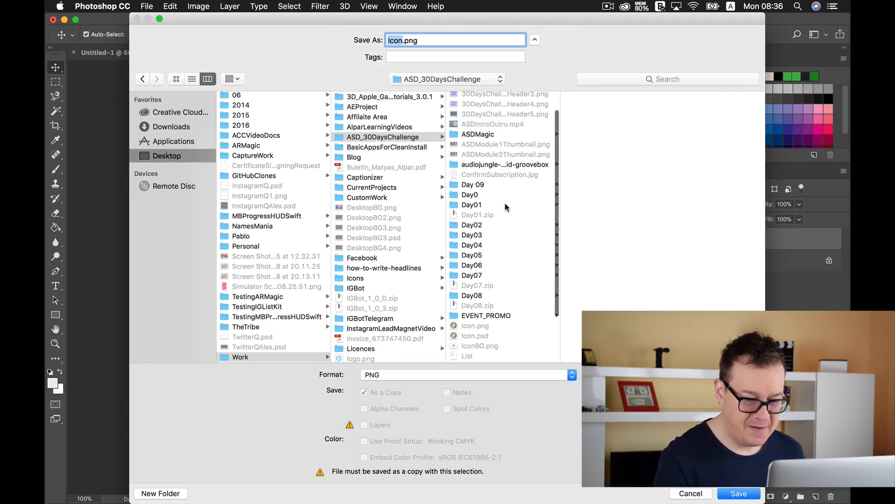
click(404, 40)
text(ForASDMagic)
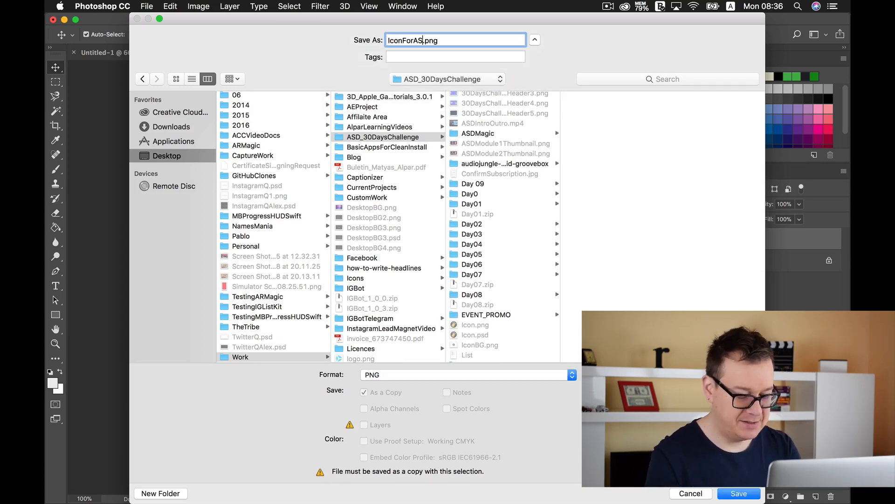
key(Return)
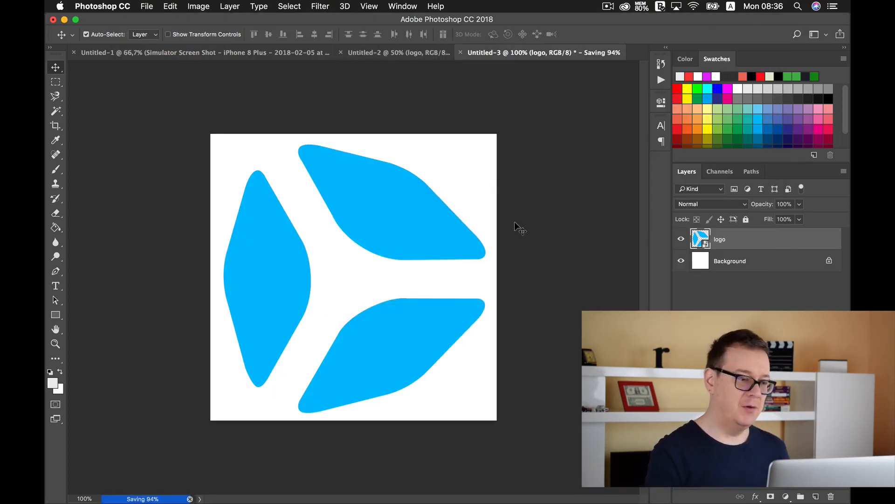
Step: Switch to Xcode and open the AppIcon set in the project's Assets.xcassets catalog
click(64, 176)
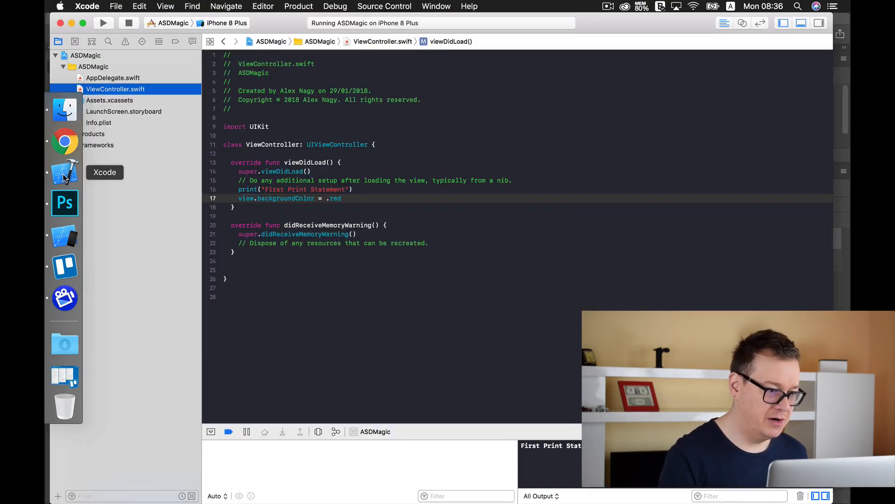
click(124, 100)
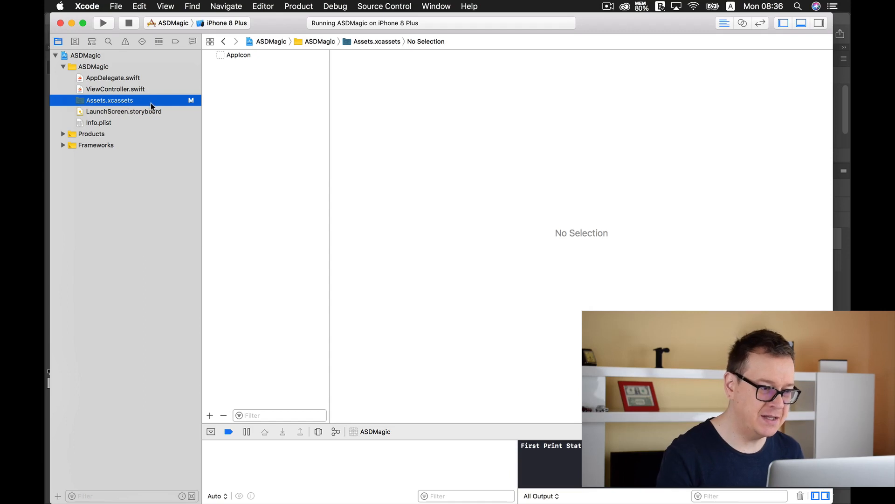
click(255, 54)
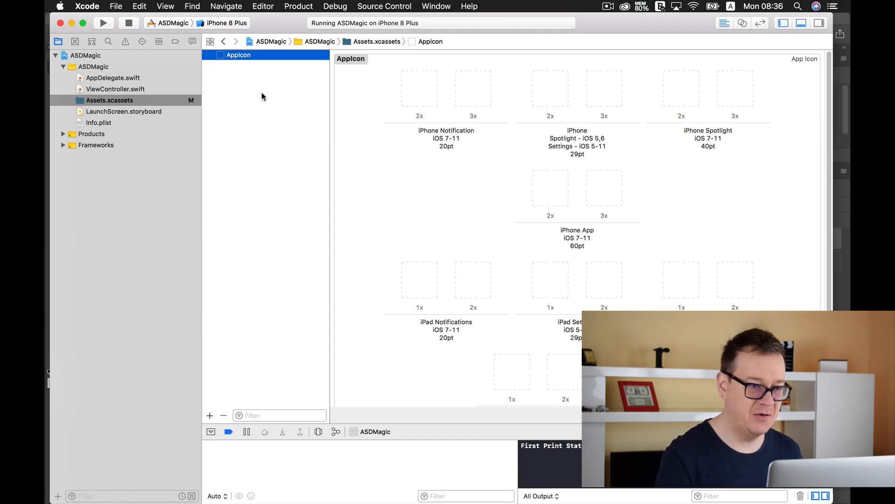
Step: Examine the AppIcon slots for each device, point size and scale
scroll(363, 110, down, 5)
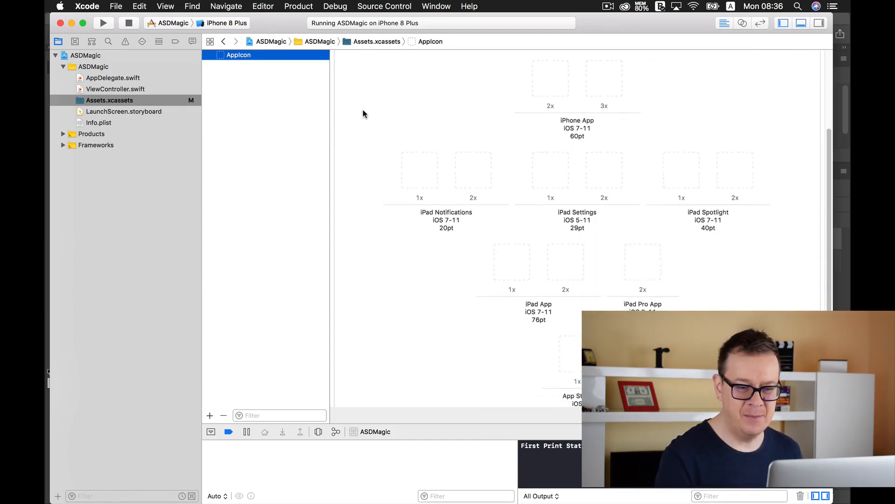
scroll(363, 110, up, 6)
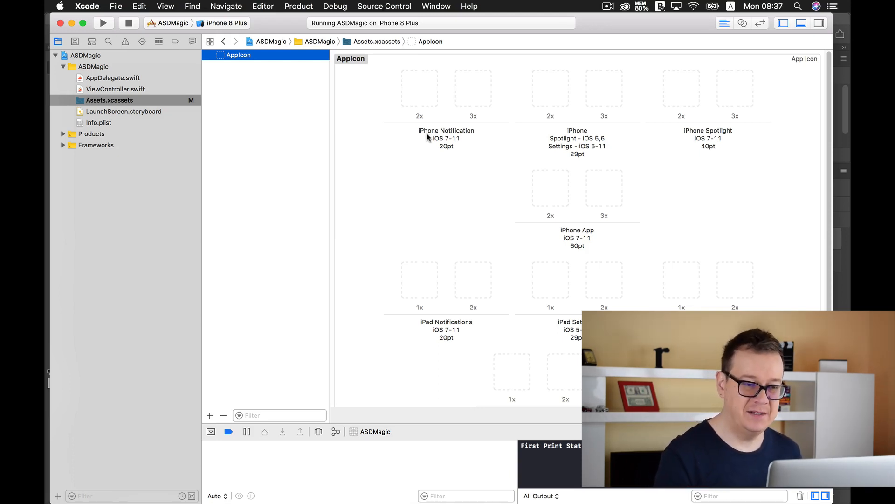
click(452, 147)
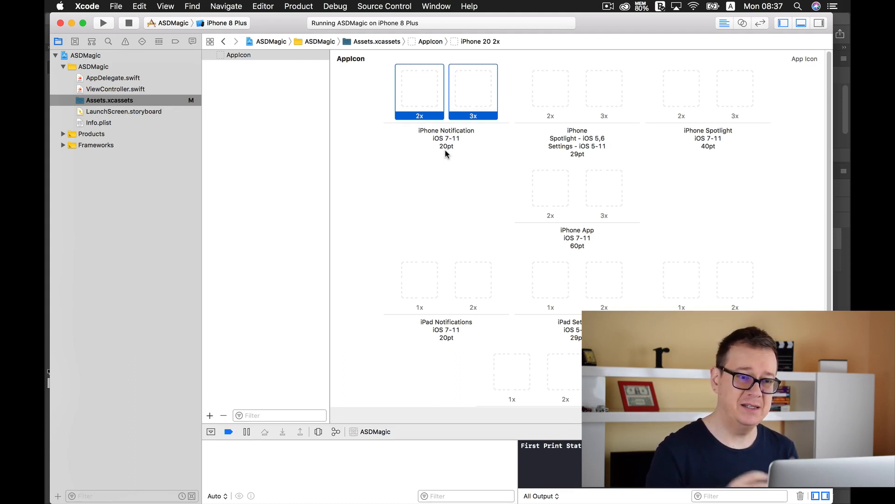
click(374, 110)
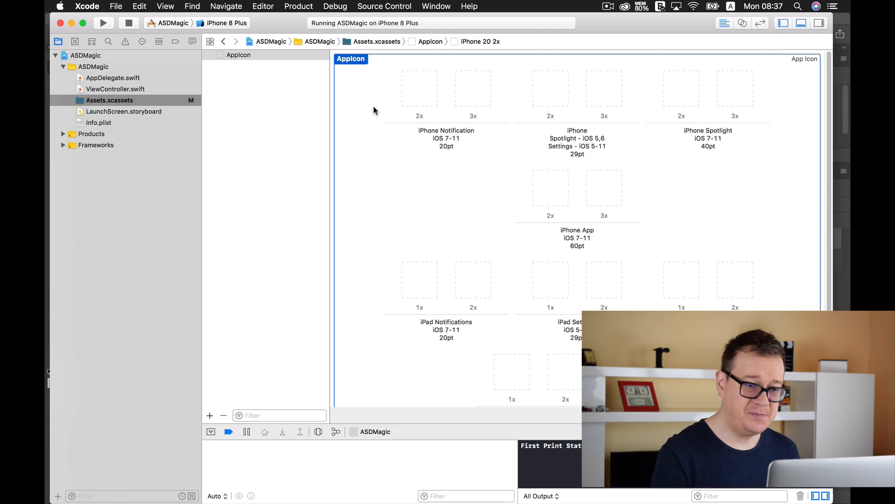
click(416, 98)
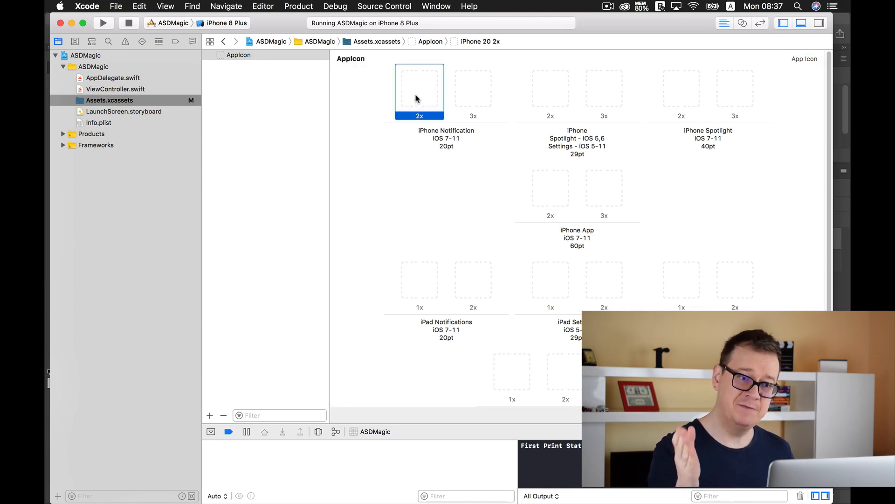
click(473, 98)
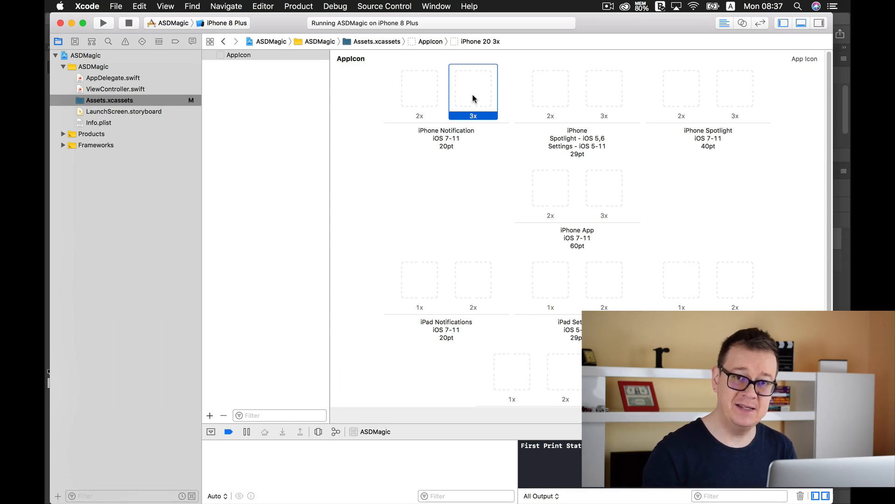
click(373, 152)
scroll(374, 154, down, 5)
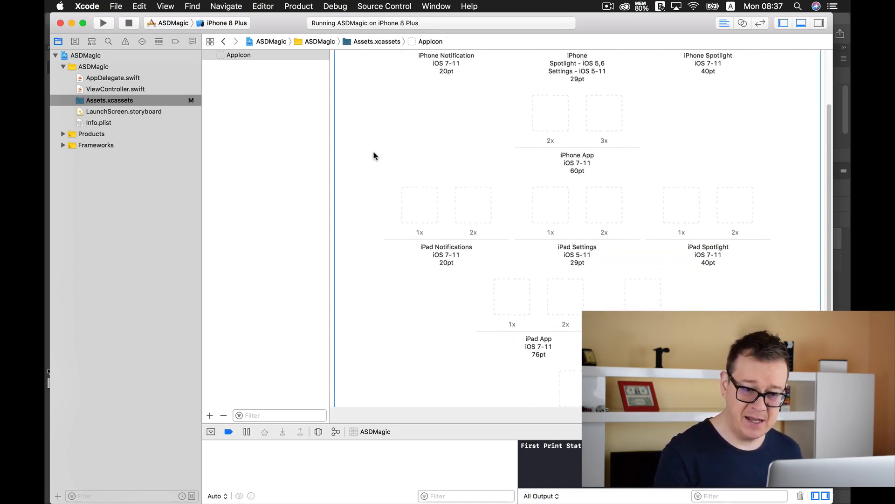
scroll(373, 155, up, 5)
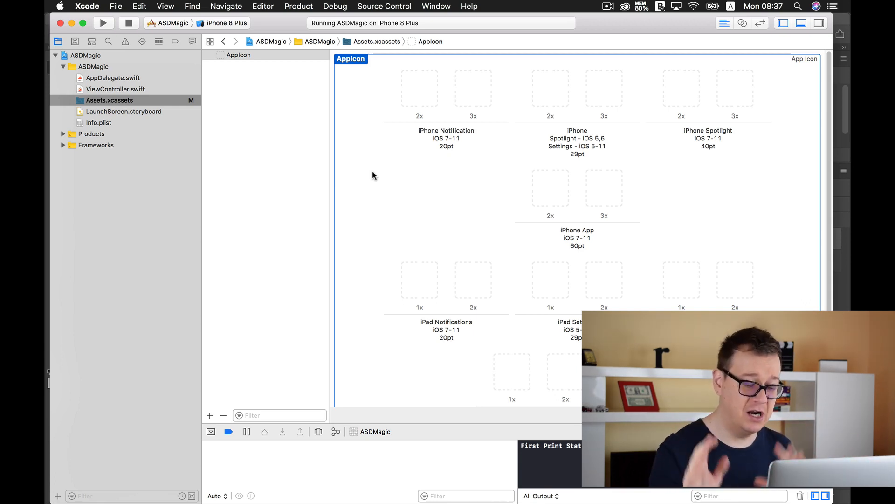
Step: Launch IconKit through Spotlight search
key(super+space)
text(ic)
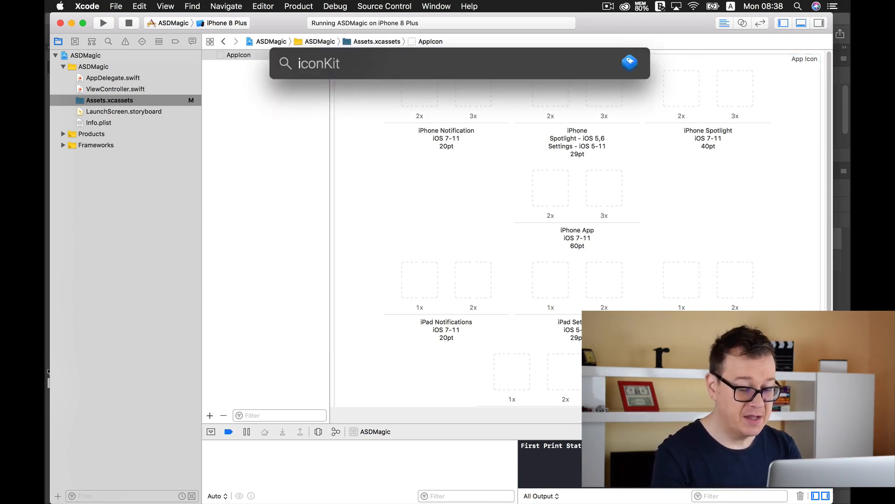
key(Return)
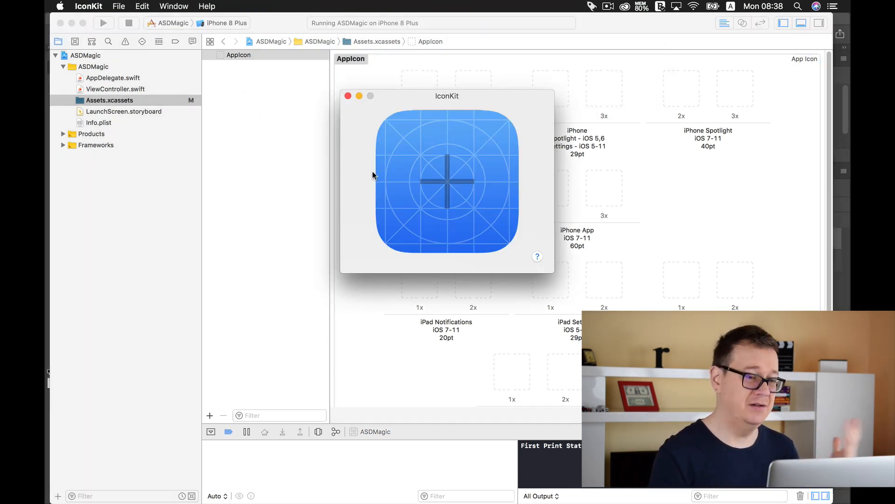
Step: Drag IconForASDMagic.png from the ASD_30DaysChallenge folder in Finder into IconKit
click(64, 94)
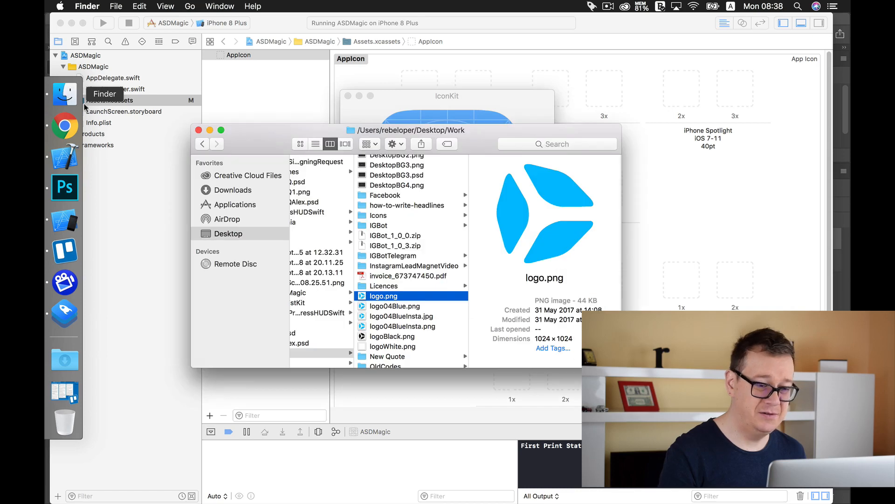
scroll(410, 280, up, 5)
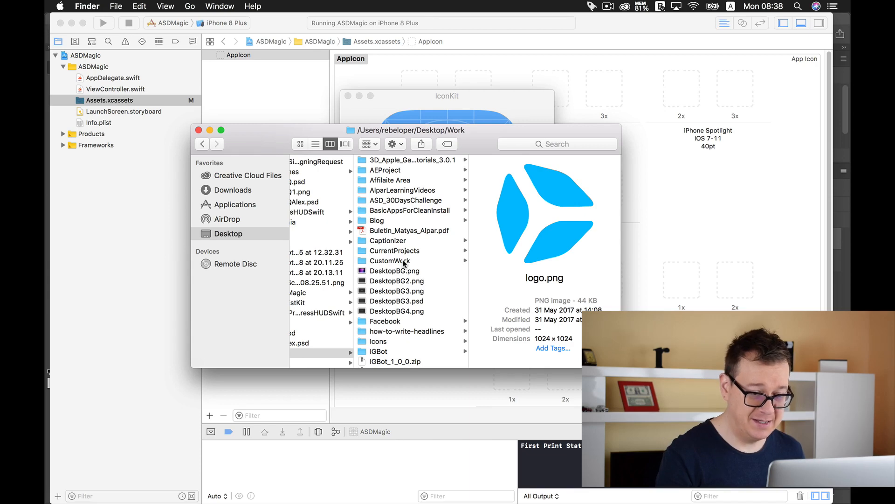
click(404, 202)
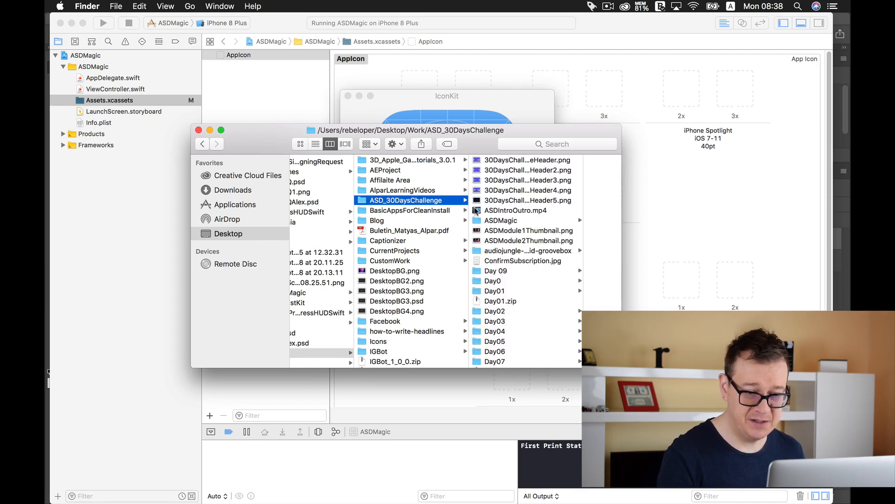
scroll(510, 240, down, 5)
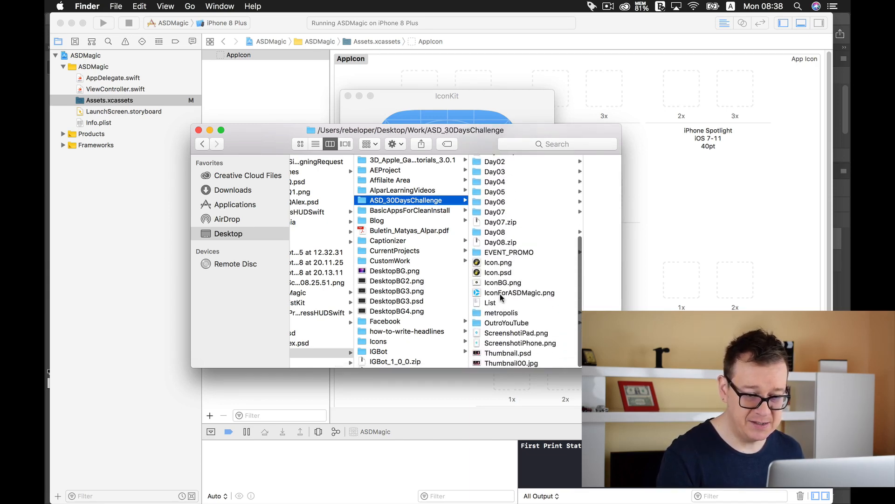
click(503, 293)
drag(537, 128, 517, 236)
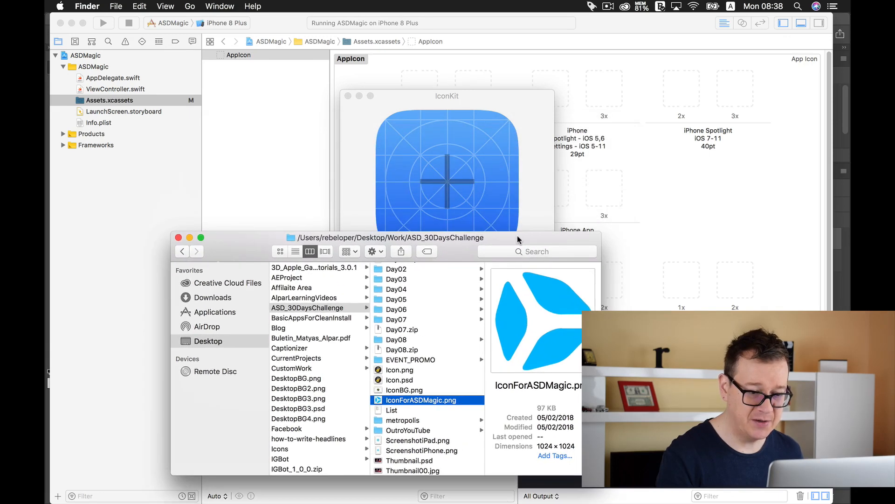
drag(380, 399, 429, 197)
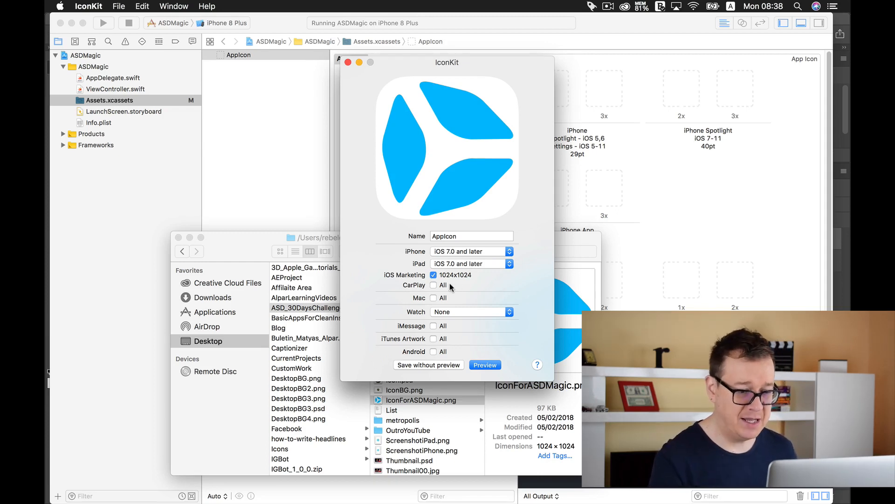
Step: Uncheck the iOS Marketing 1024x1024 option in IconKit and open the icon preview
click(432, 276)
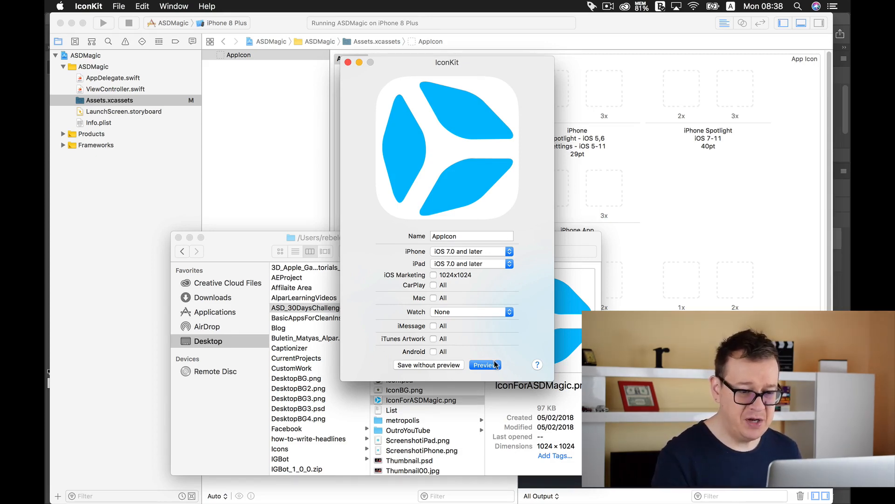
click(434, 364)
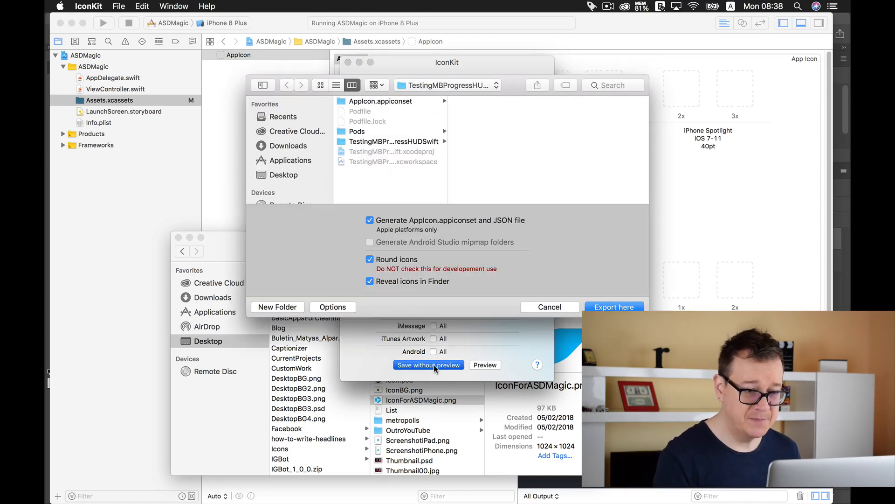
click(548, 305)
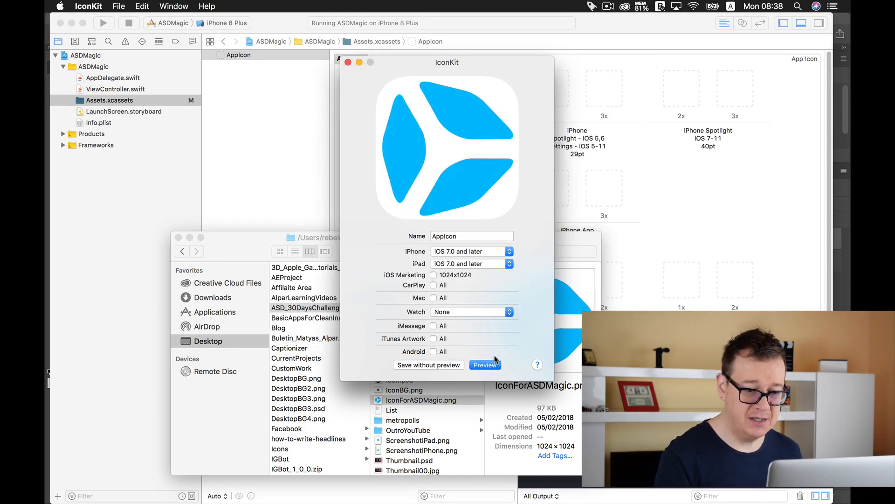
click(484, 365)
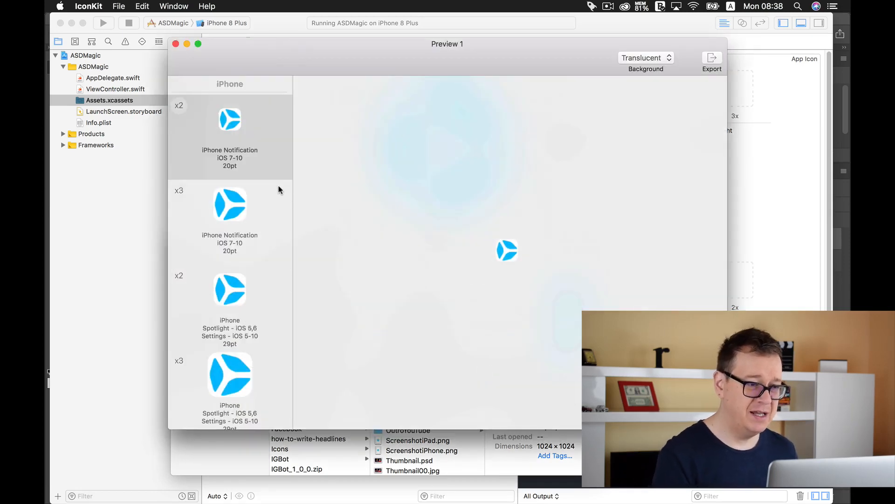
Step: Browse the previewed iPhone icon sizes and view the 3x notification icon
scroll(254, 153, down, 10)
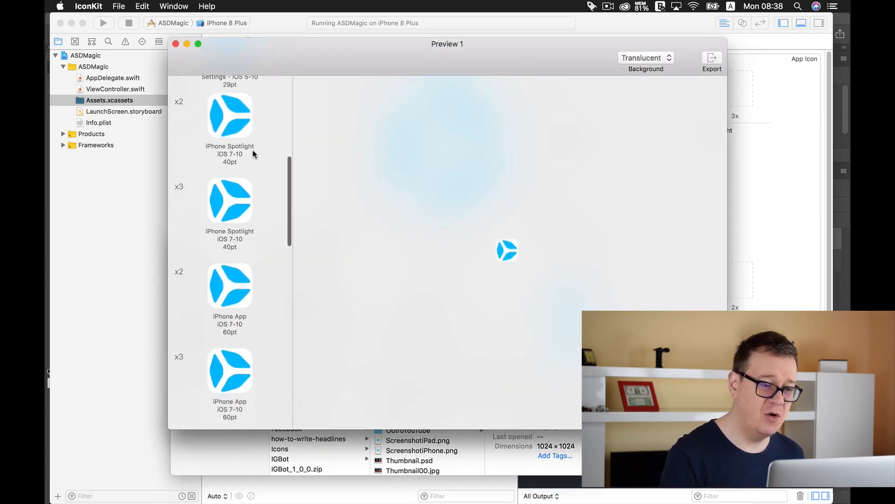
scroll(254, 154, up, 10)
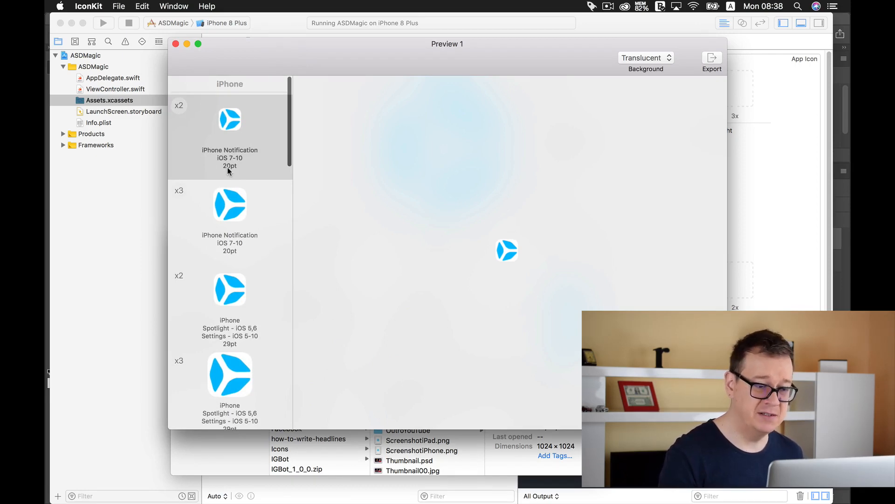
click(228, 209)
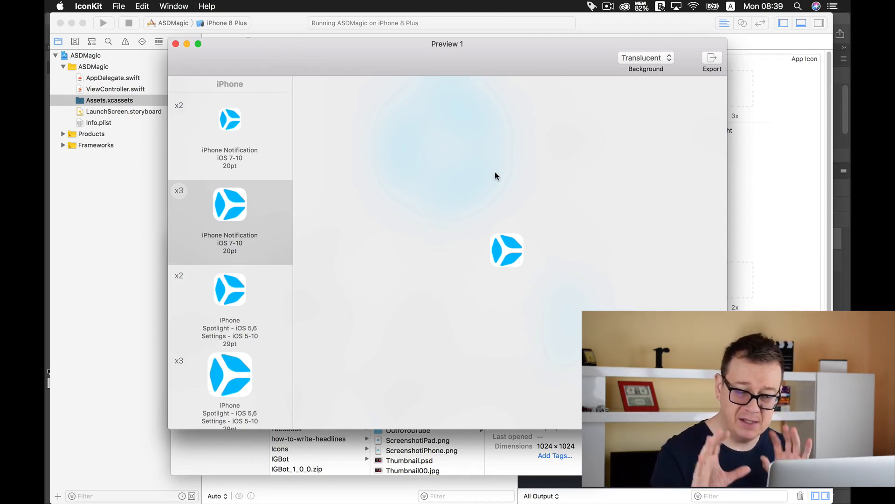
Step: Export the icon set with Round icons unchecked into the ASD_30DaysChallenge folder
click(712, 57)
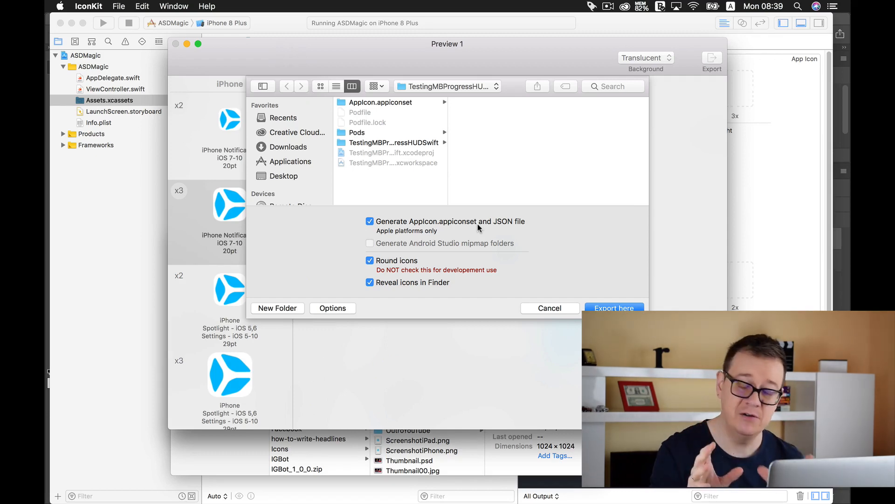
click(369, 260)
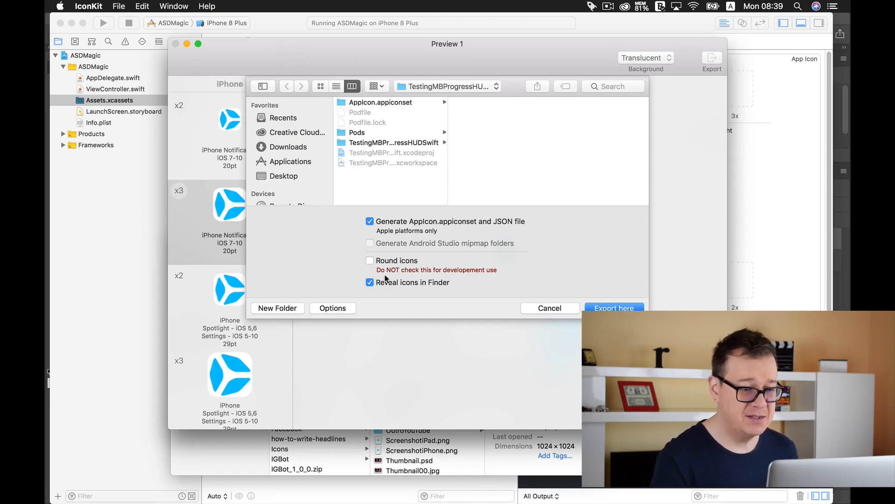
click(429, 88)
click(429, 171)
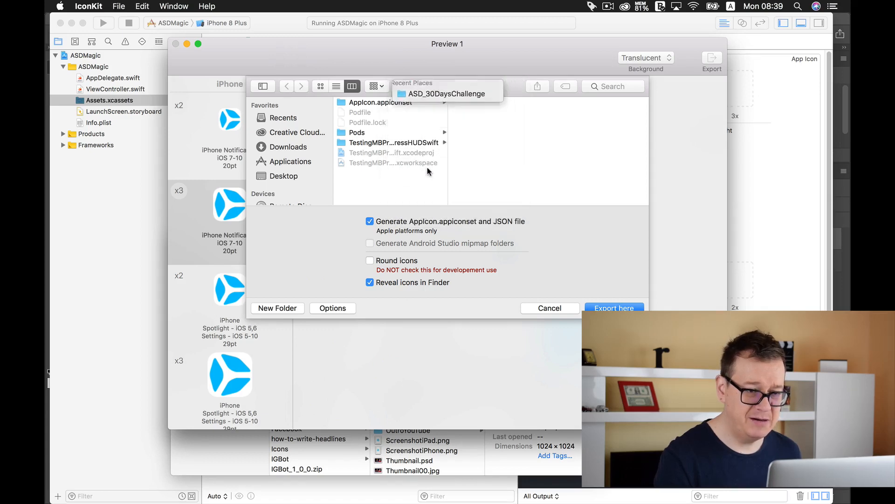
click(610, 307)
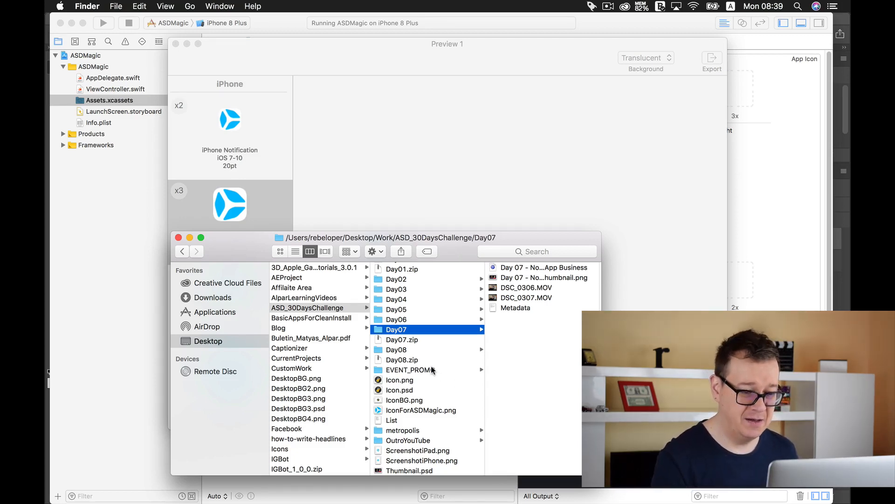
Step: Open the exported AppIcon.appiconset folder in Finder to check its files
scroll(431, 367, down, 3)
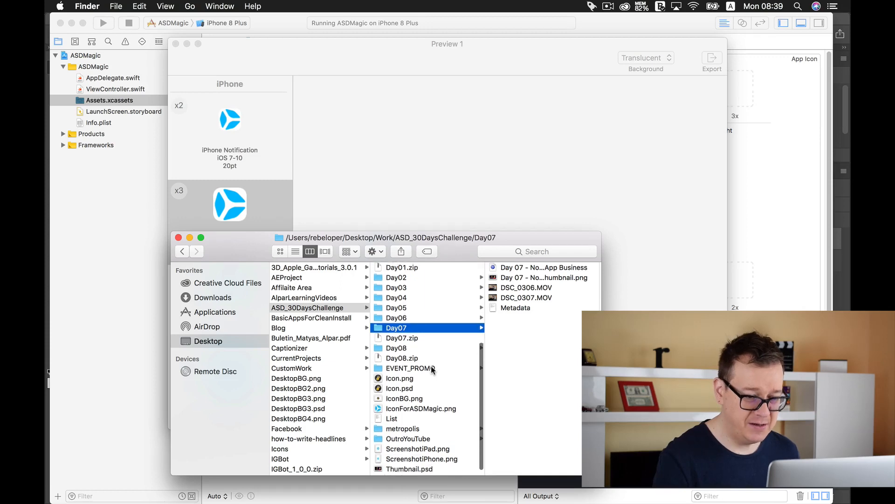
scroll(431, 365, up, 10)
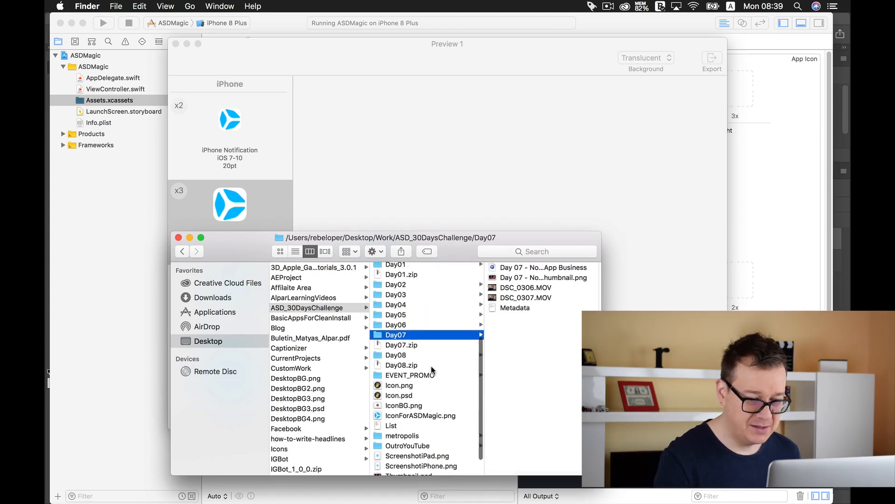
click(418, 318)
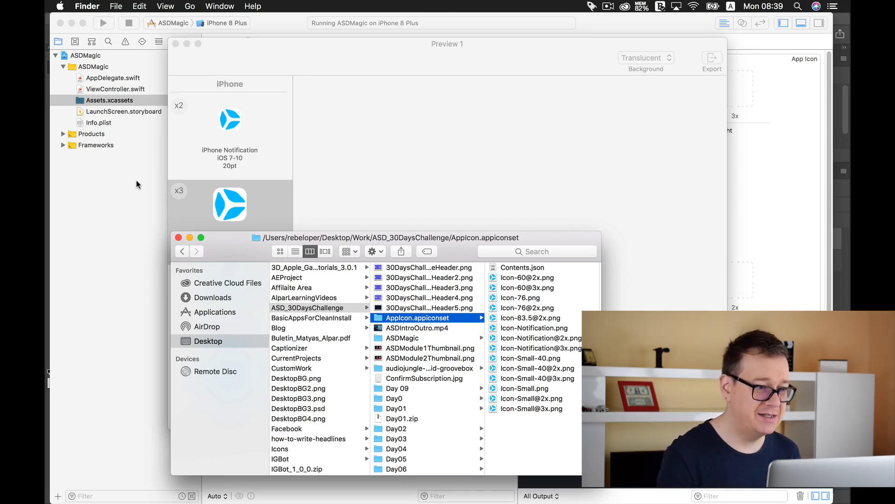
Step: Return to Xcode and delete the existing AppIcon set from the asset catalog
click(143, 101)
click(266, 57)
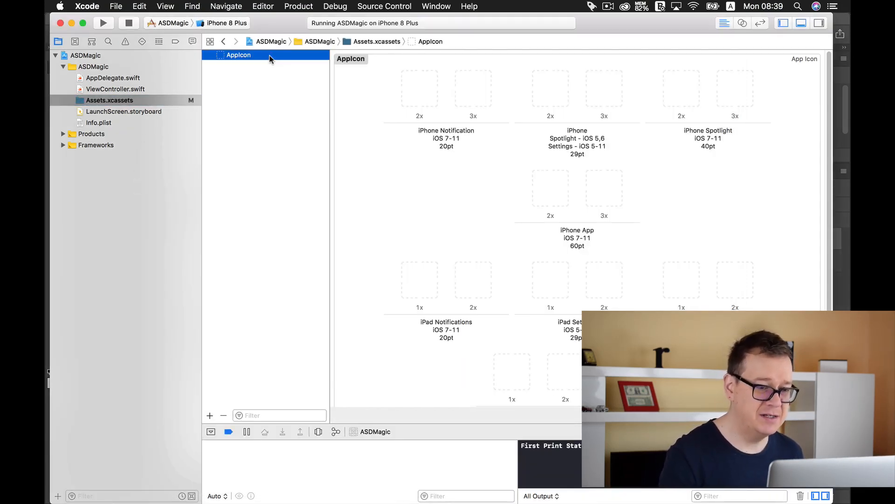
key(BackSpace)
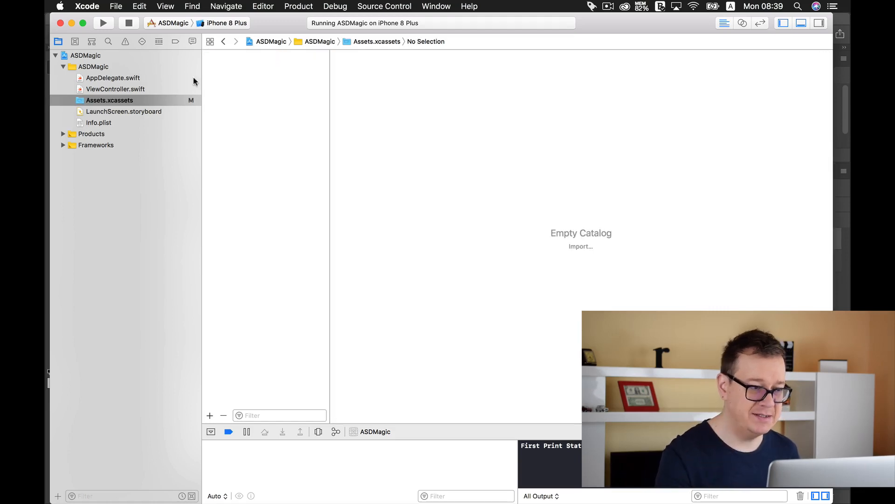
Step: Import the exported AppIcon.appiconset folder from Finder into the empty asset catalog
mouse_move(47, 150)
click(64, 93)
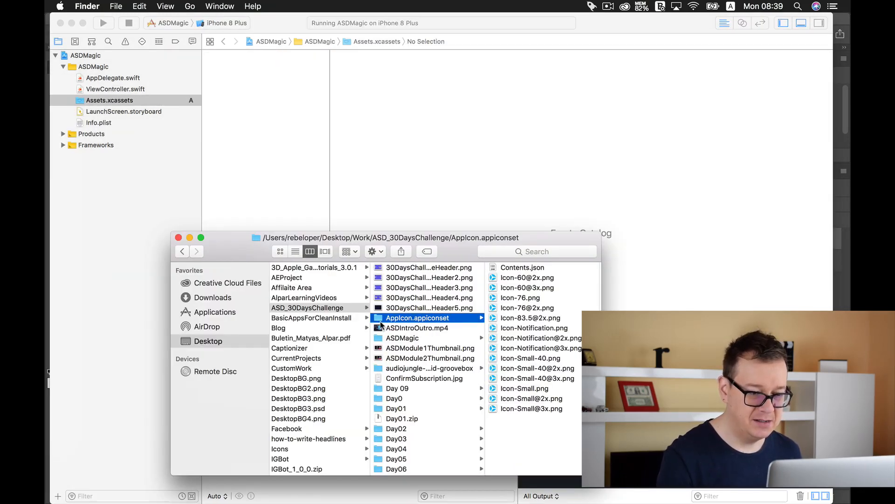
drag(380, 322, 286, 186)
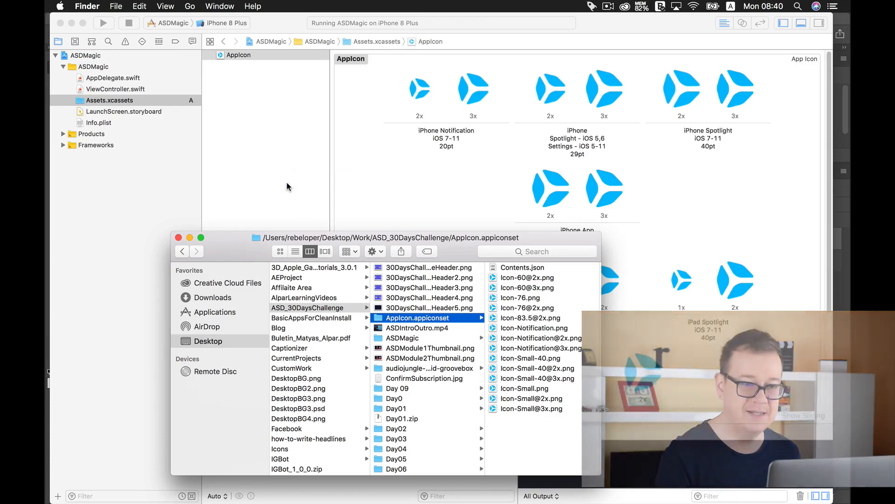
Step: Add IconForASDMagic.png to the empty App Store 1024pt slot of the AppIcon set
click(408, 145)
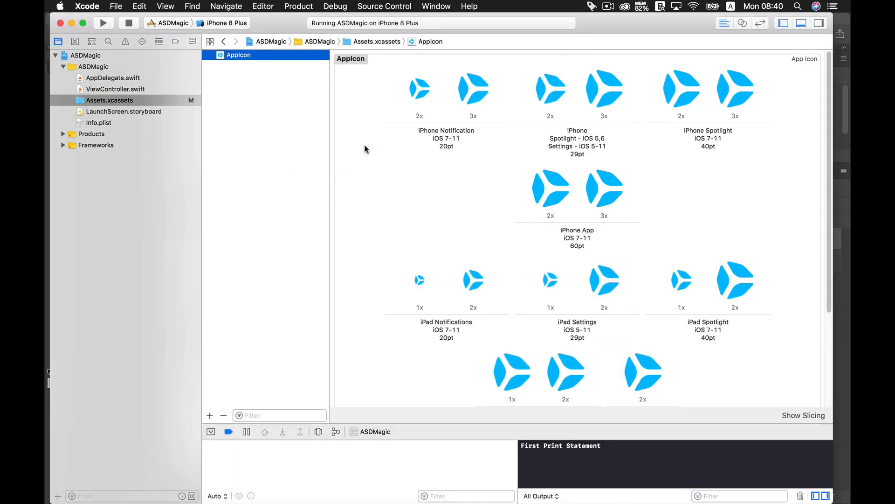
scroll(365, 144, down, 5)
click(578, 335)
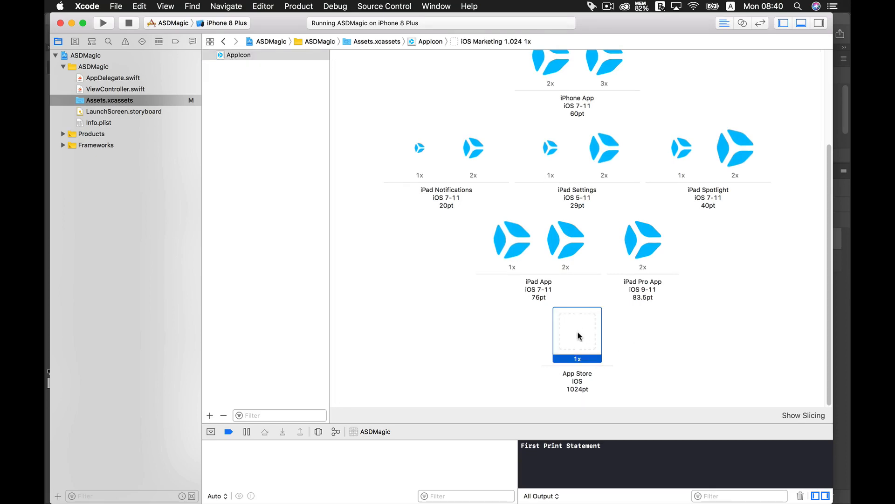
click(78, 109)
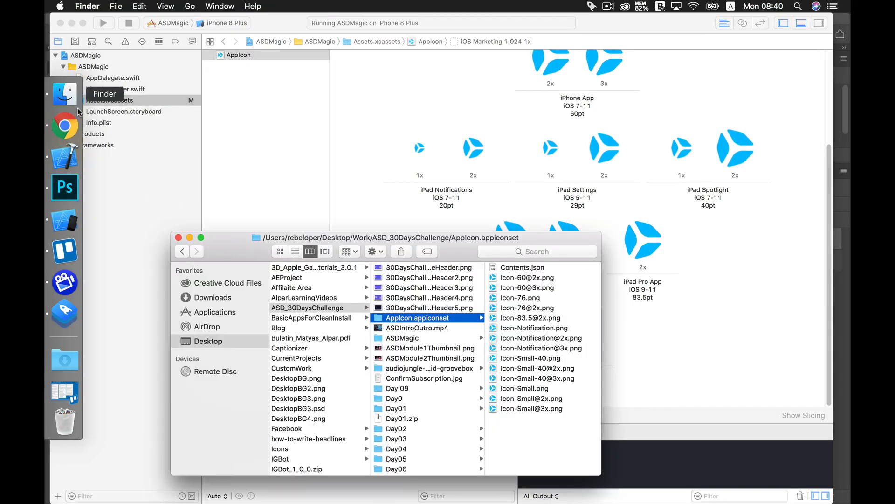
scroll(424, 370, down, 8)
click(402, 400)
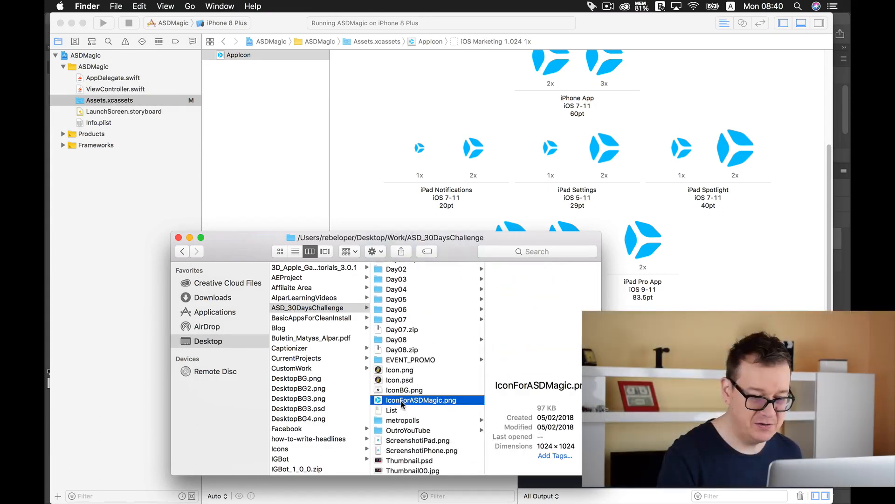
drag(541, 237, 434, 235)
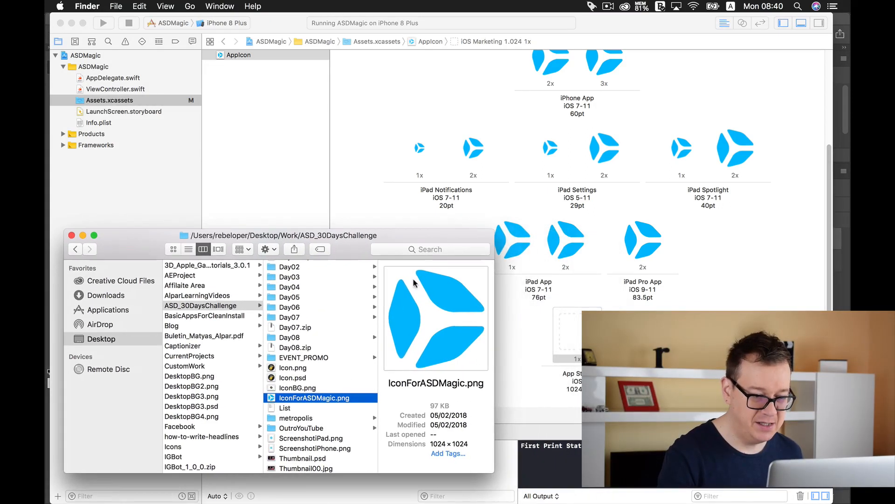
drag(575, 337, 574, 338)
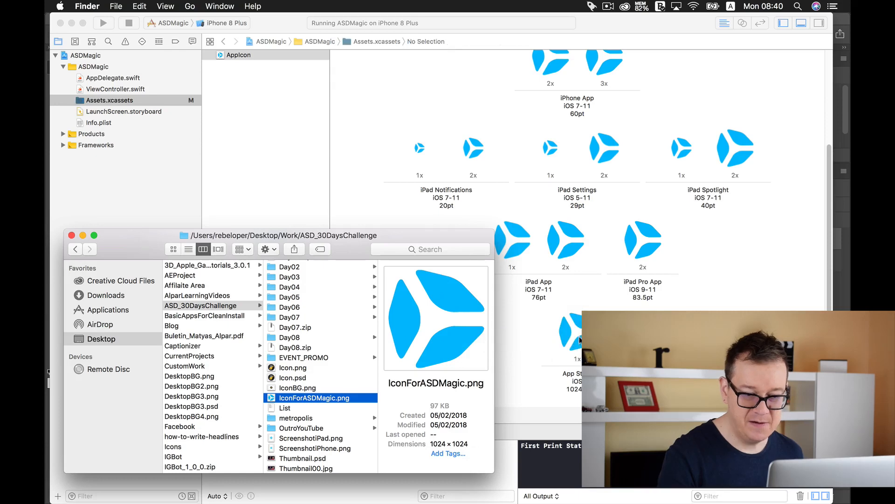
click(802, 284)
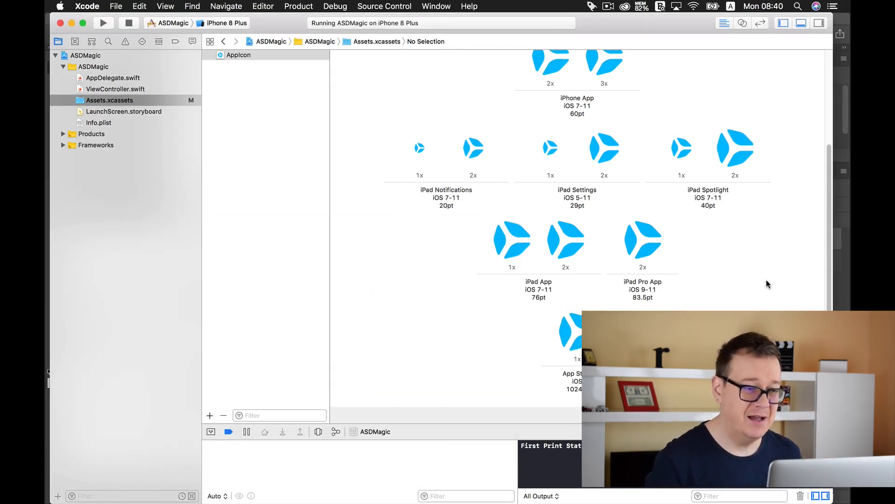
Step: Run the app on the iPhone 8 Plus simulator and check the ASD Magic icon on the home screen
click(104, 24)
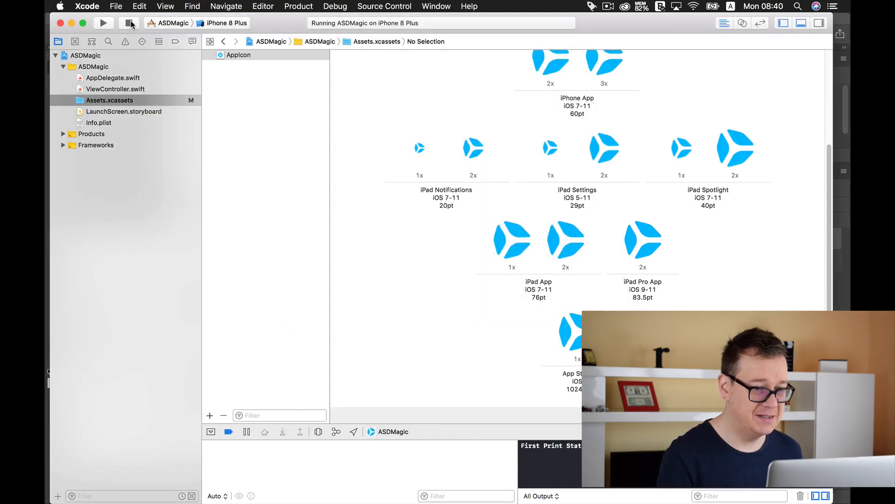
key(super+q)
mouse_move(46, 159)
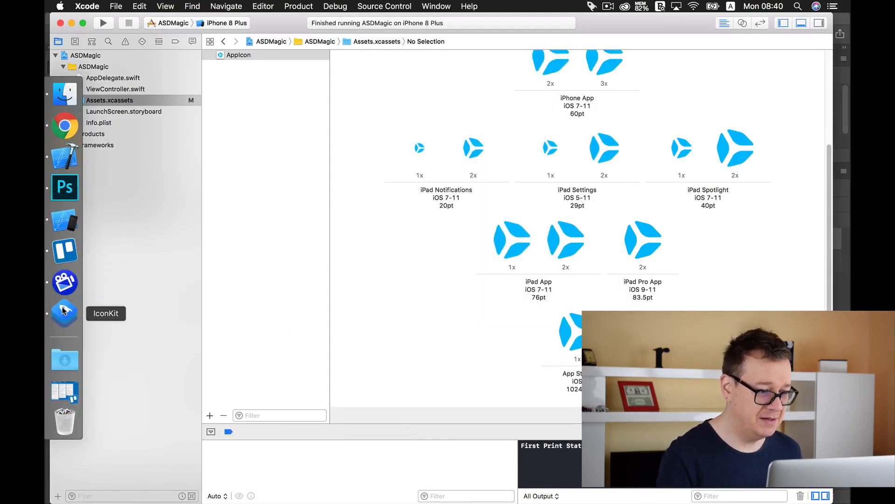
click(70, 225)
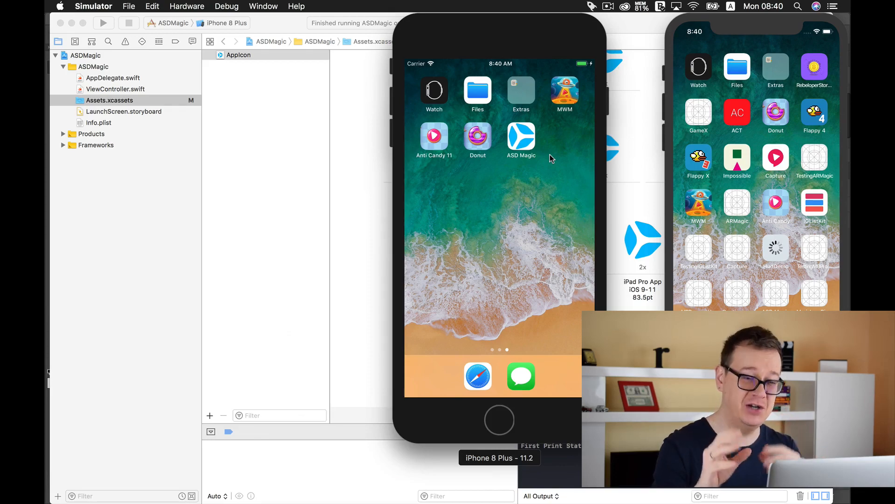
click(249, 138)
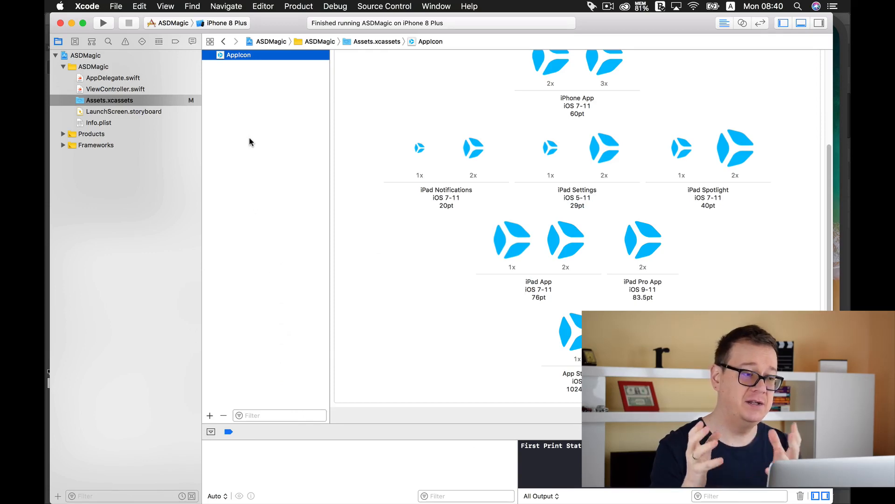
Step: Switch to Chrome and view the App Store Icon field on the app's iTunes Connect version page
mouse_move(57, 169)
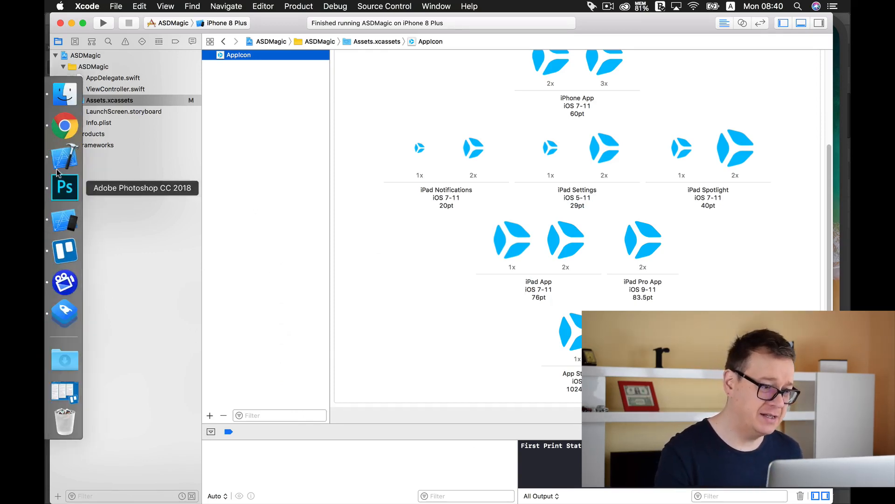
click(64, 126)
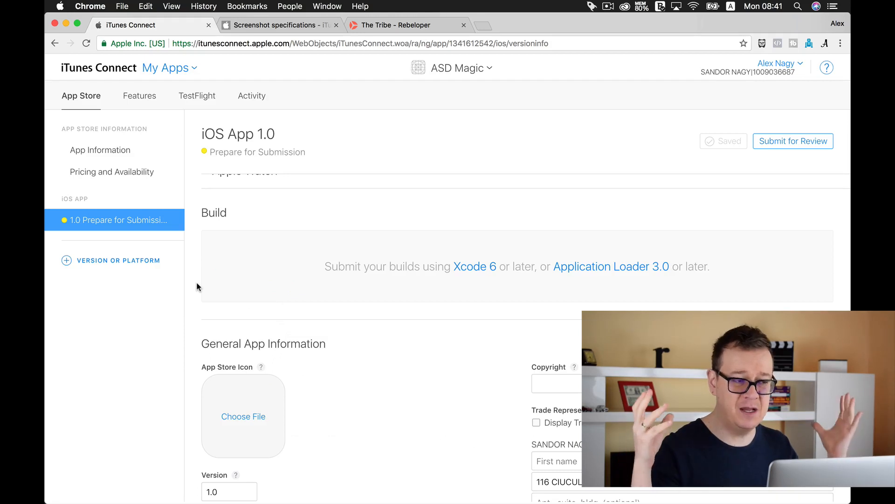
click(405, 24)
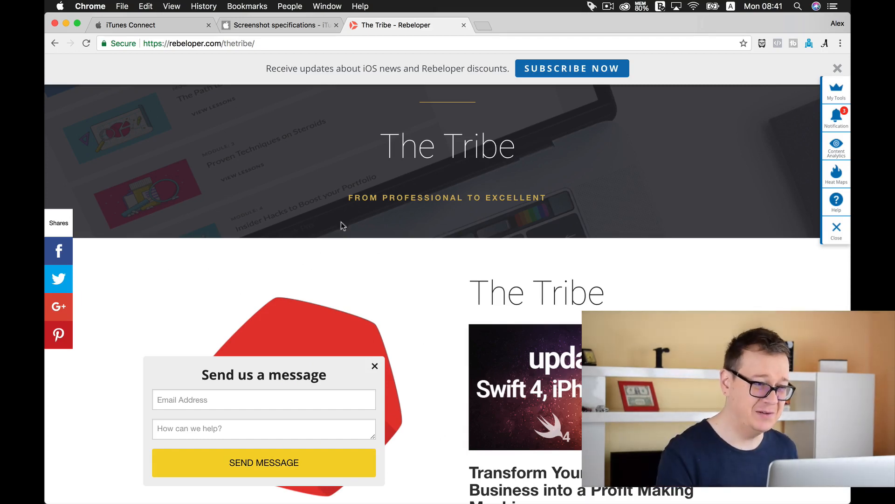
click(177, 29)
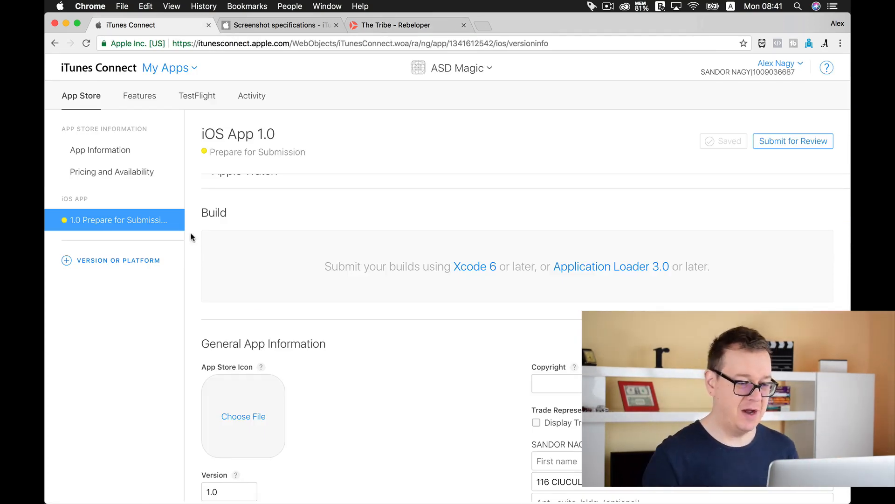